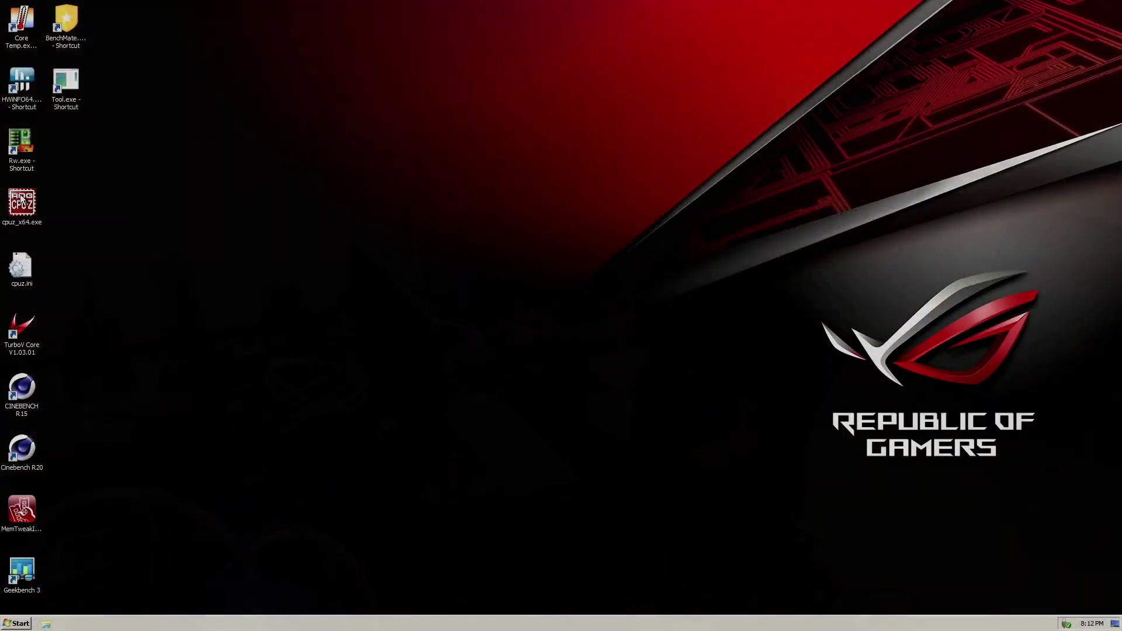
- Launch ROG CPU-Z and TurboV Core and arrange their windows side by side
{"action": "double_click", "coordinate": [21, 200]}
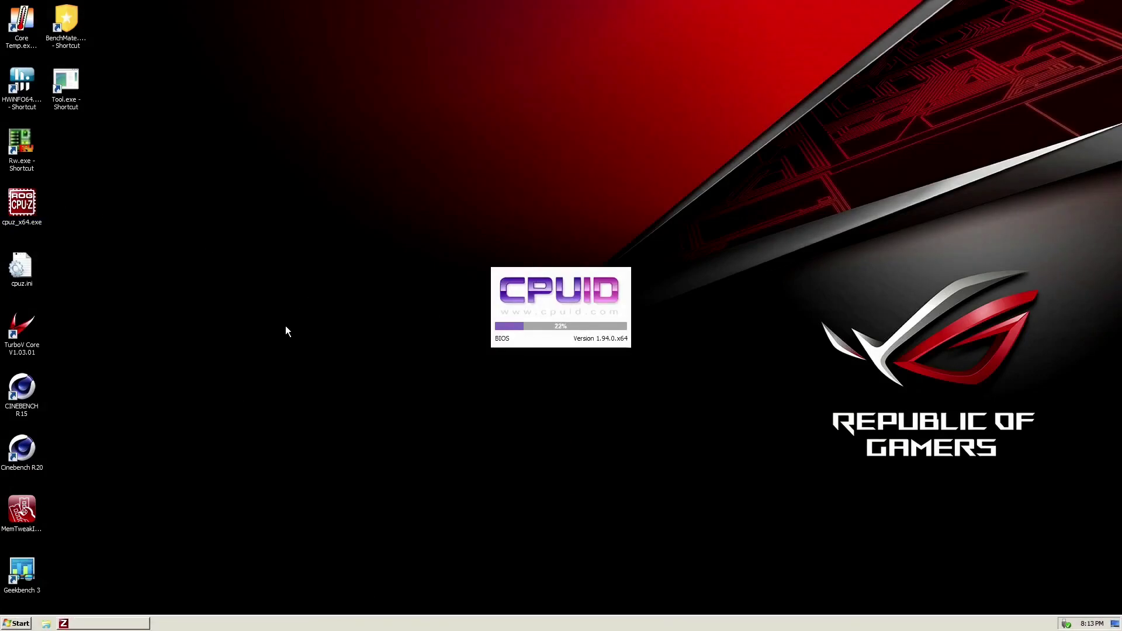
{"action": "left_click", "coordinate": [37, 326]}
{"action": "left_click_drag", "start_coordinate": [585, 189], "coordinate": [414, 176]}
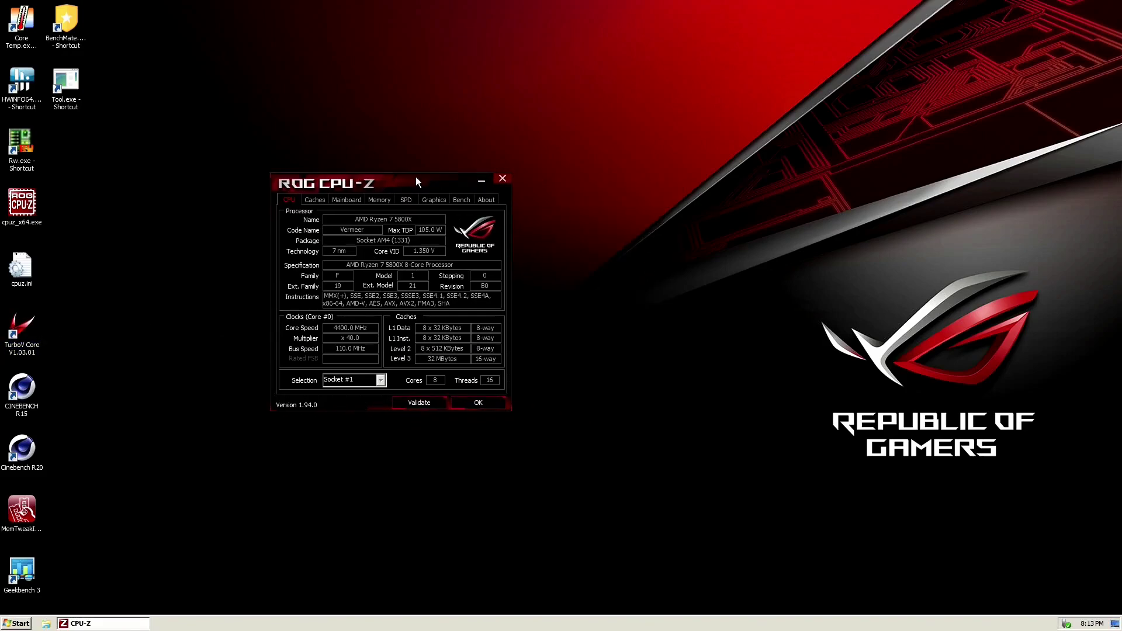
{"action": "left_click_drag", "start_coordinate": [603, 127], "coordinate": [831, 123]}
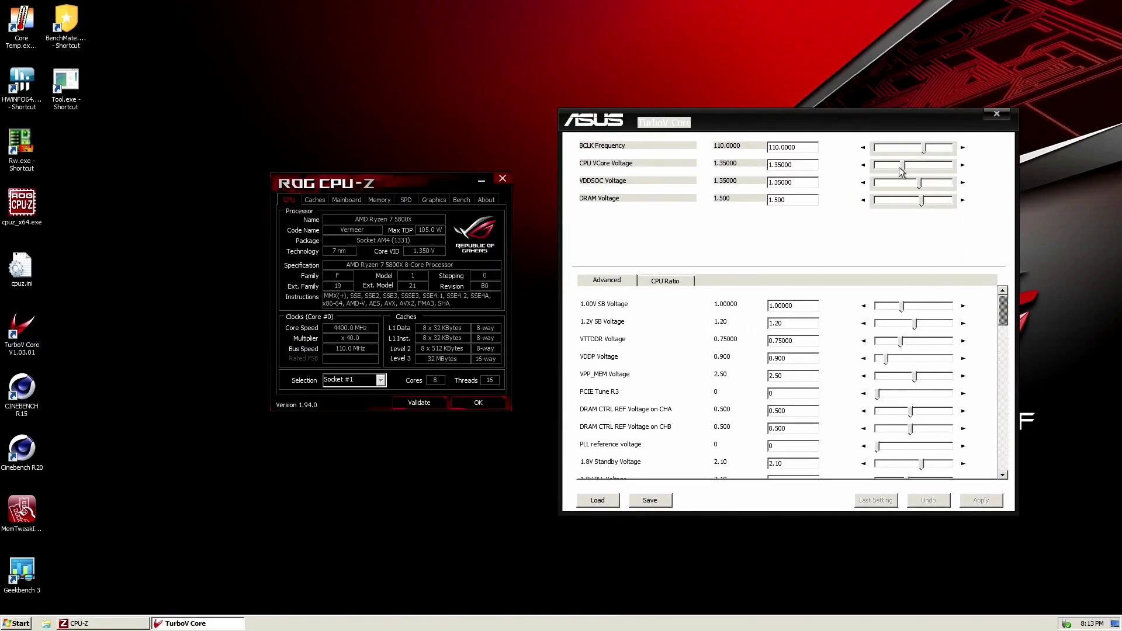
- Apply a CPU VCore Voltage of 1.75000, and raise and apply the CPU ratio of all cores at 50.00
{"action": "left_click_drag", "start_coordinate": [903, 166], "coordinate": [921, 166]}
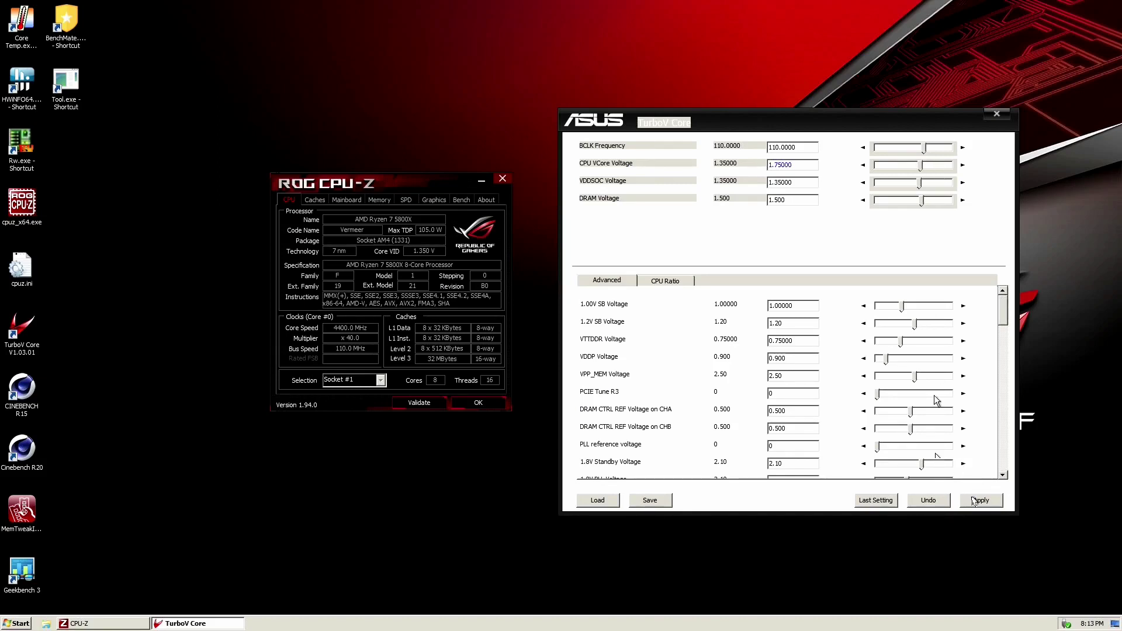
{"action": "left_click", "coordinate": [648, 282]}
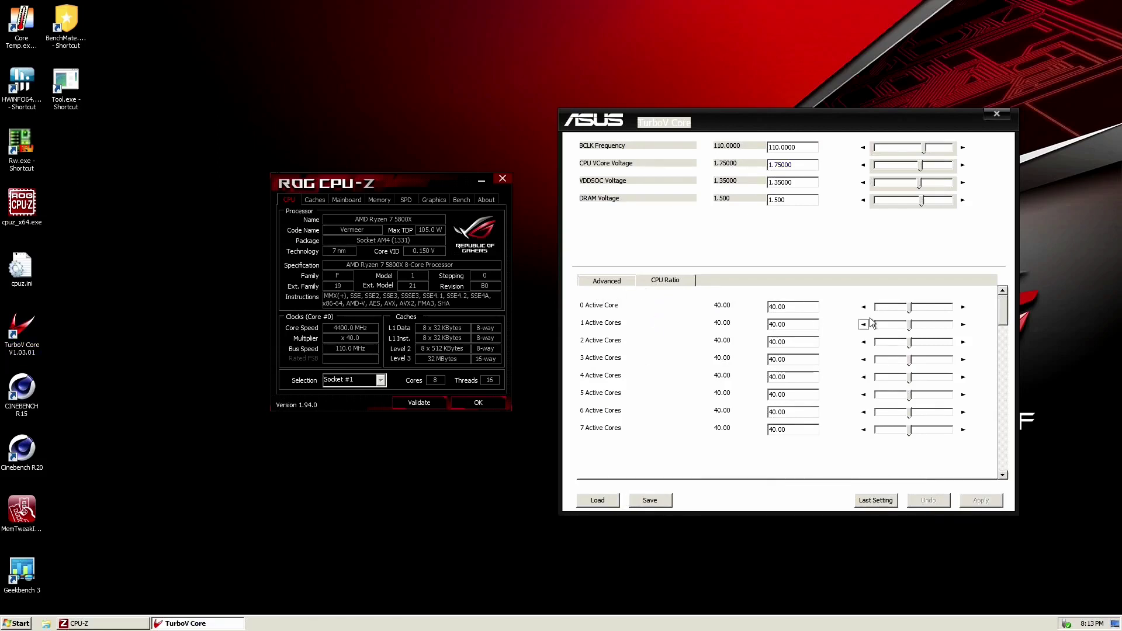
{"action": "left_click", "coordinate": [963, 307]}
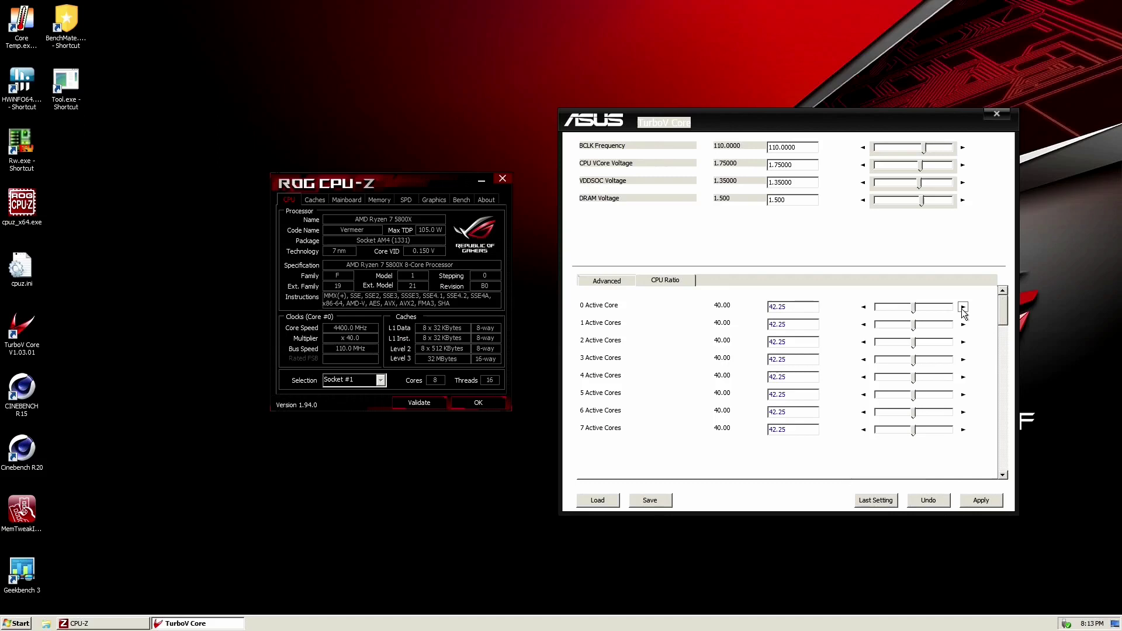
{"action": "left_click", "coordinate": [964, 307]}
{"action": "left_click", "coordinate": [963, 307]}
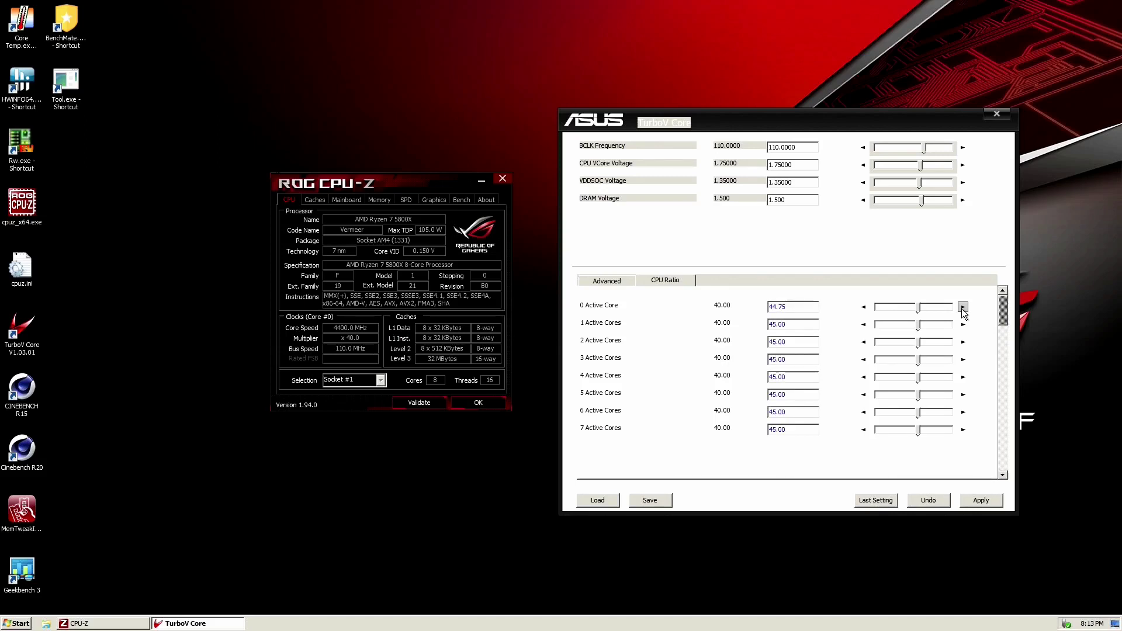
{"action": "left_click", "coordinate": [964, 307]}
{"action": "left_click", "coordinate": [981, 500]}
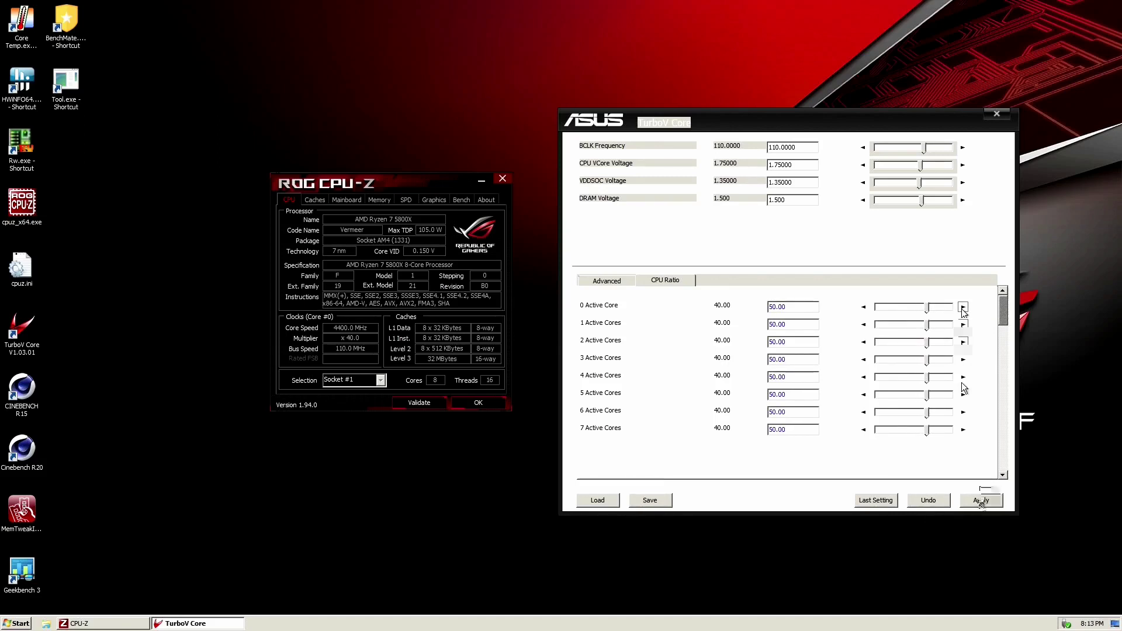
- Raise the CPU ratio of all cores to 51.00 and apply it
{"action": "left_click", "coordinate": [964, 307]}
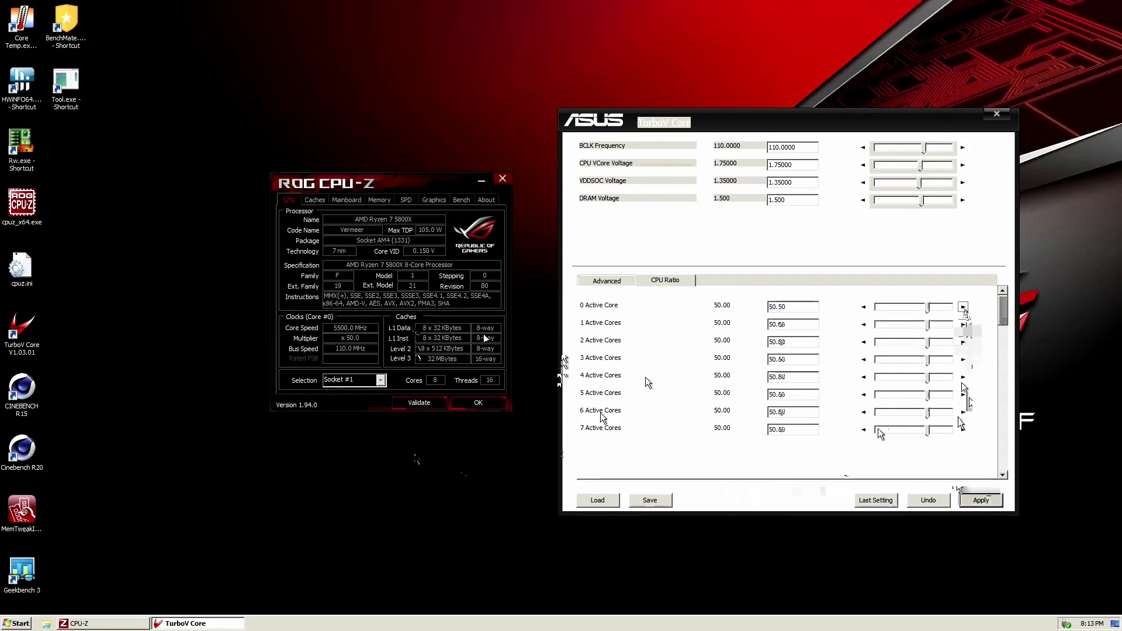
{"action": "left_click", "coordinate": [964, 307]}
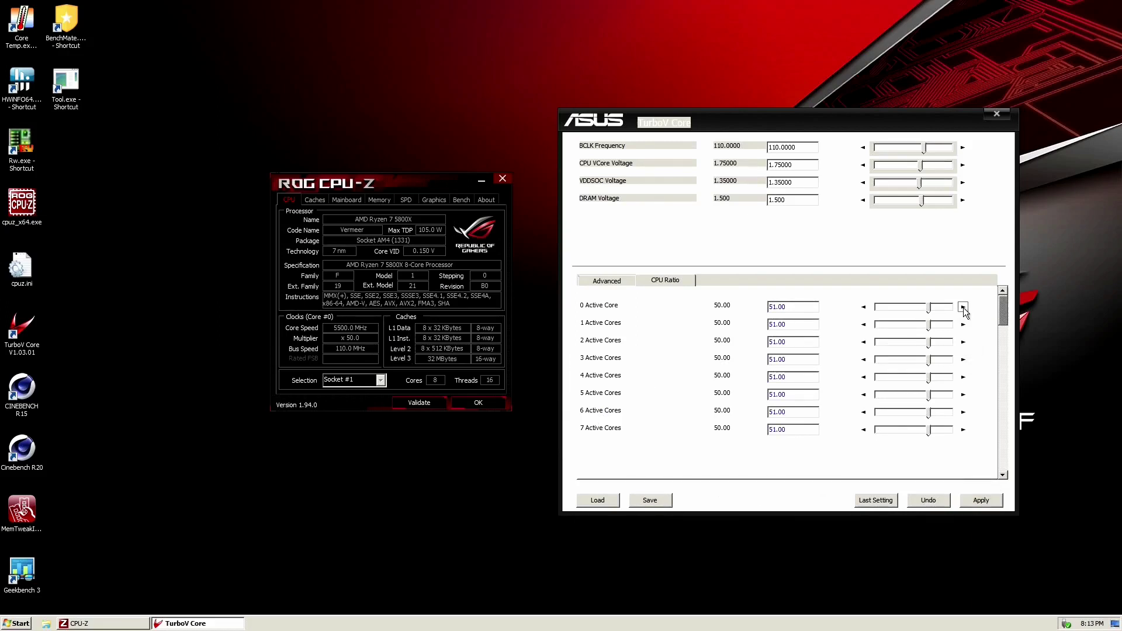
{"action": "left_click", "coordinate": [964, 307]}
{"action": "left_click", "coordinate": [980, 500]}
- Raise the CPU ratio of all cores to 53.00 and apply it
{"action": "left_click", "coordinate": [963, 306]}
{"action": "left_click", "coordinate": [964, 307]}
{"action": "left_click", "coordinate": [963, 307]}
{"action": "left_click", "coordinate": [963, 307]}
{"action": "left_click", "coordinate": [964, 307]}
{"action": "left_click", "coordinate": [963, 306]}
{"action": "left_click", "coordinate": [963, 307]}
{"action": "left_click", "coordinate": [964, 307]}
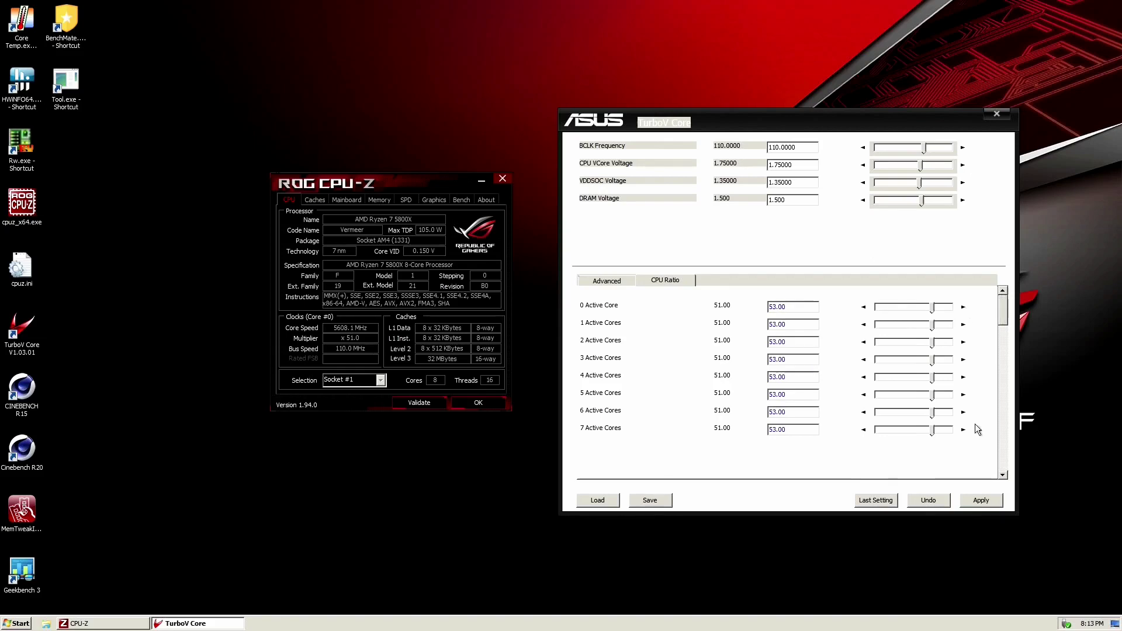
{"action": "left_click", "coordinate": [983, 501]}
- Raise the CPU ratio of all cores to 54.00 and apply it
{"action": "left_click", "coordinate": [963, 307]}
{"action": "left_click", "coordinate": [963, 307]}
{"action": "left_click", "coordinate": [963, 307]}
{"action": "left_click", "coordinate": [963, 307]}
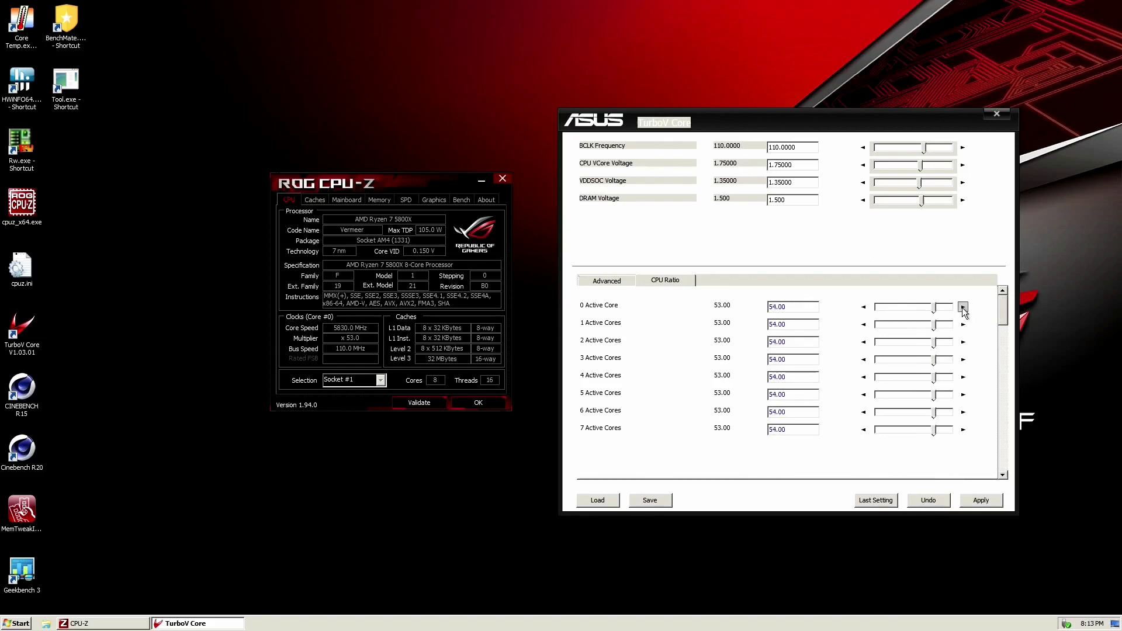
{"action": "left_click", "coordinate": [973, 501]}
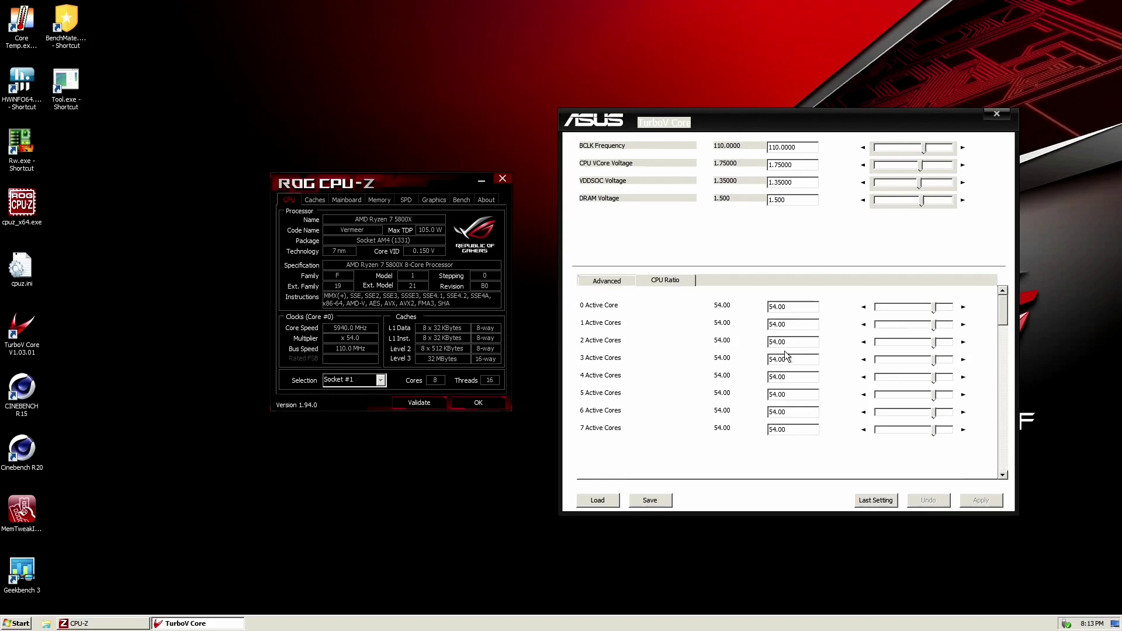
- Raise the CPU ratio of all cores to 55.00 and apply it
{"action": "left_click", "coordinate": [964, 307]}
{"action": "left_click", "coordinate": [963, 307]}
{"action": "left_click", "coordinate": [964, 307]}
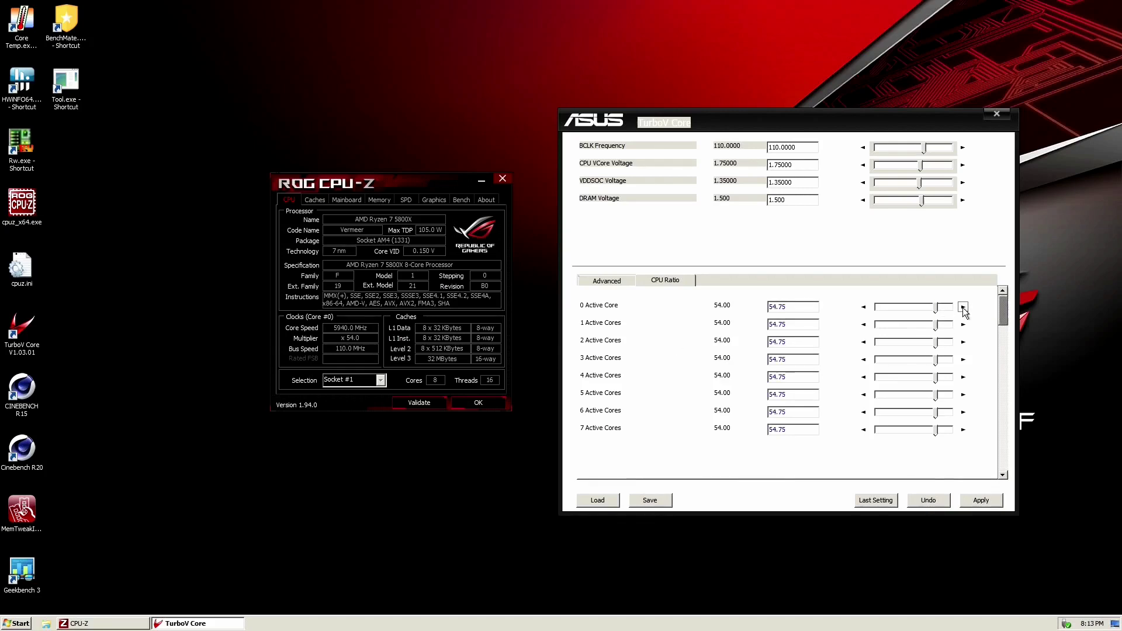
{"action": "left_click", "coordinate": [981, 501]}
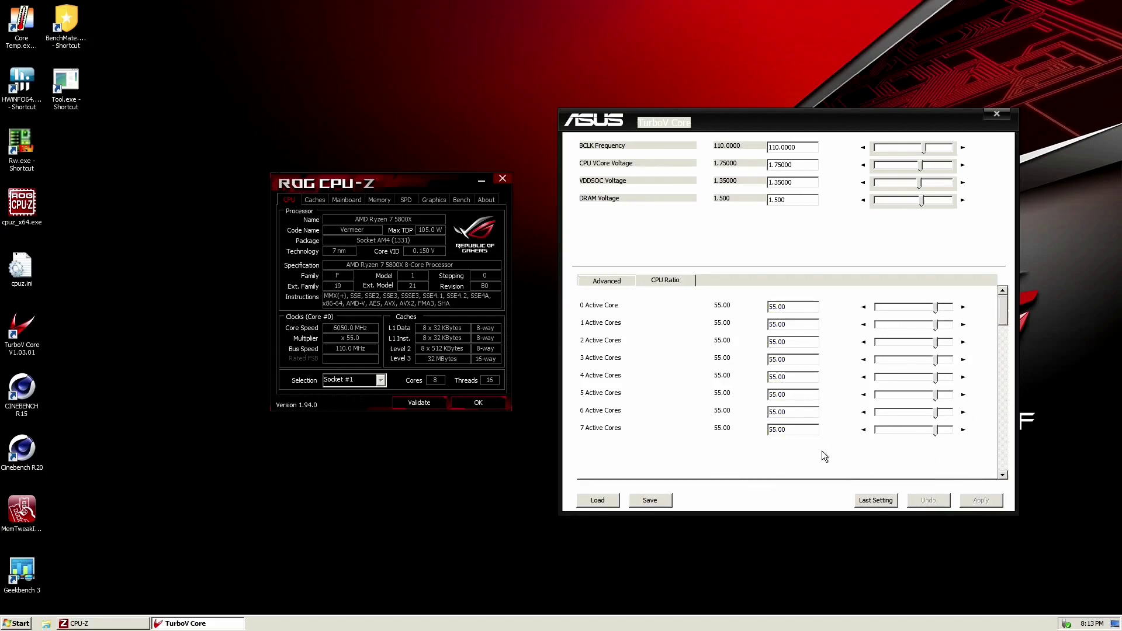
- Raise the CPU ratio of all cores to 56.00 and apply it
{"action": "left_click", "coordinate": [964, 307]}
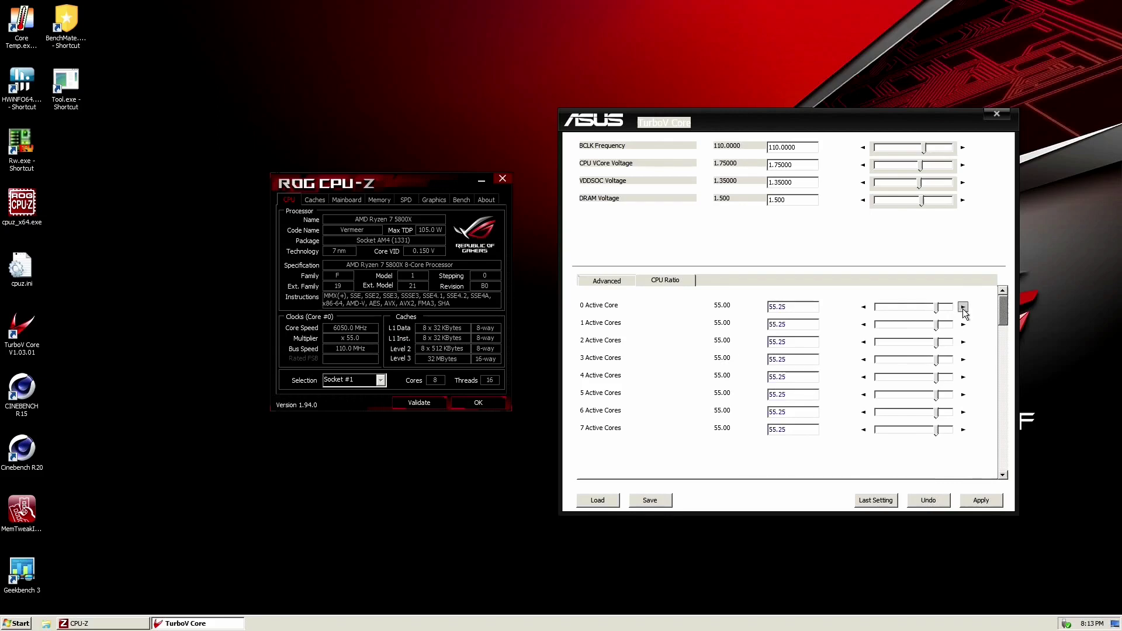
{"action": "left_click", "coordinate": [963, 307]}
{"action": "left_click", "coordinate": [964, 307]}
{"action": "left_click", "coordinate": [963, 307]}
{"action": "left_click", "coordinate": [973, 500]}
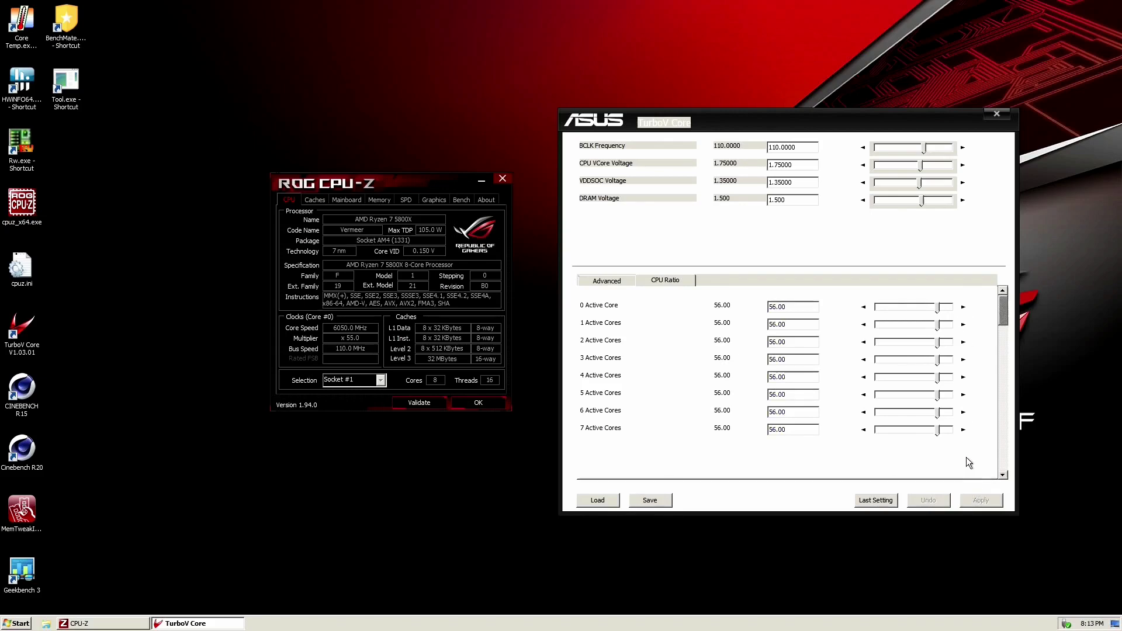
- Raise the CPU ratio of all cores to 57.00 and apply it
{"action": "left_click", "coordinate": [965, 305]}
{"action": "left_click", "coordinate": [964, 305]}
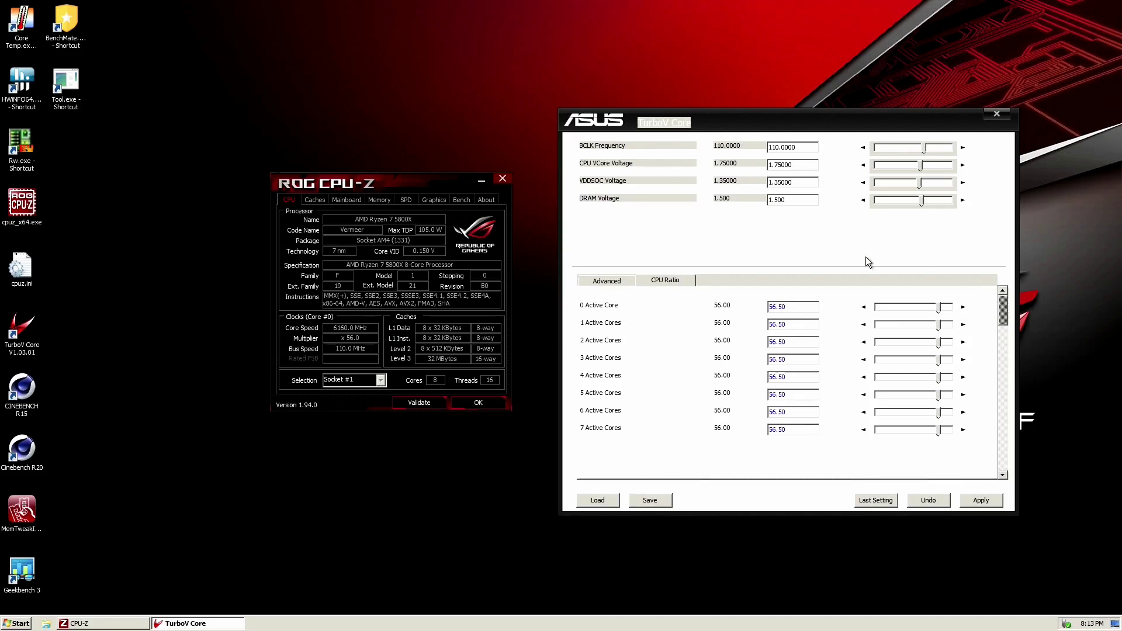
{"action": "left_click", "coordinate": [963, 307]}
{"action": "left_click", "coordinate": [963, 307]}
{"action": "left_click", "coordinate": [975, 501]}
- Save a CPU-Z validation file at the 57.00 ratio and return to TurboV Core
{"action": "left_click", "coordinate": [379, 347]}
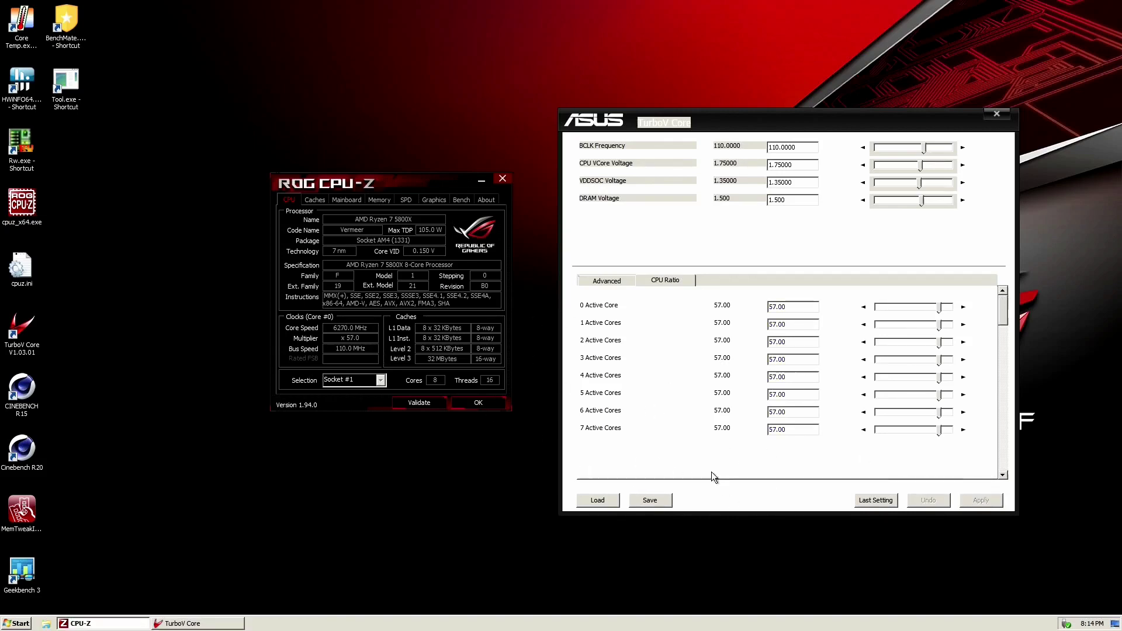
{"action": "key", "text": "F7"}
{"action": "left_click", "coordinate": [811, 471]}
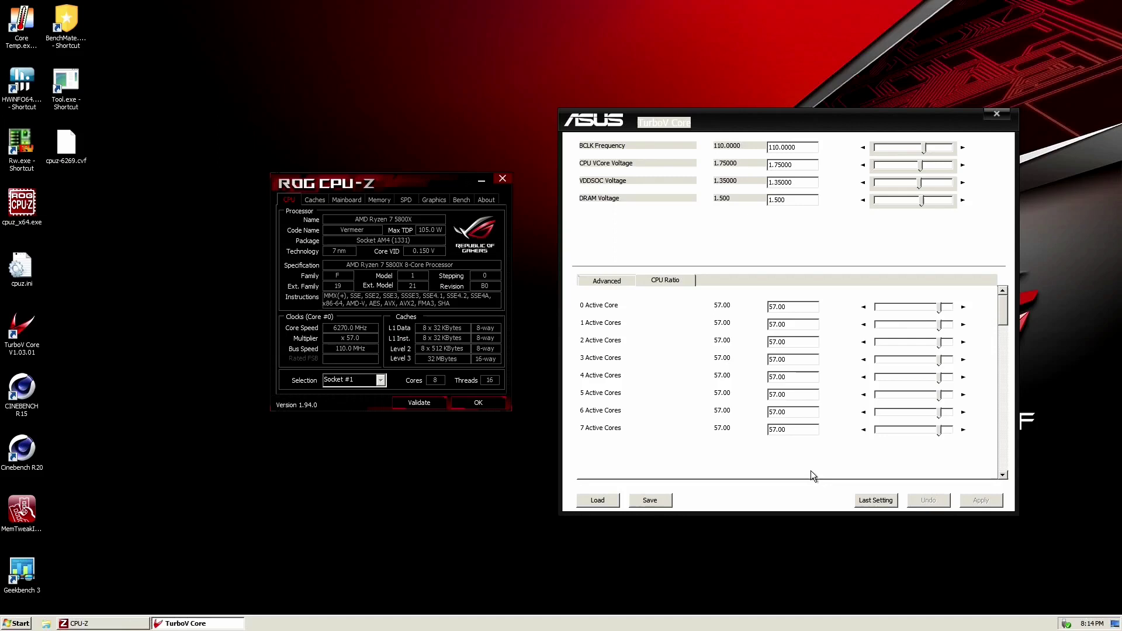
- Apply a CPU ratio of 58.00 to all cores and save a validation file from CPU-Z
{"action": "left_click", "coordinate": [963, 307]}
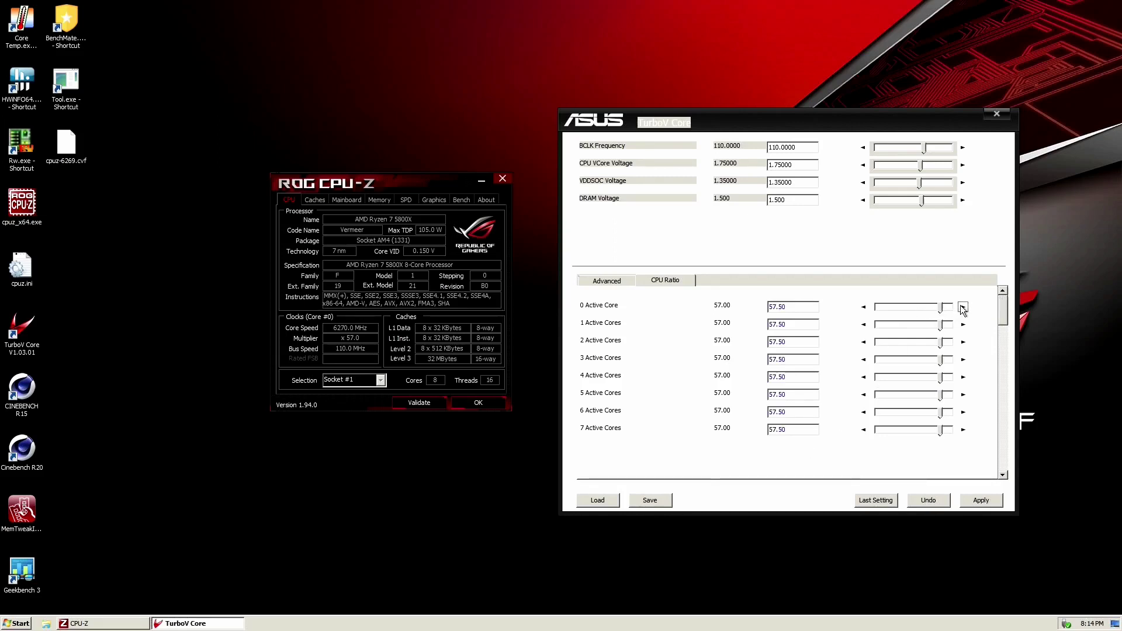
{"action": "left_click", "coordinate": [977, 501]}
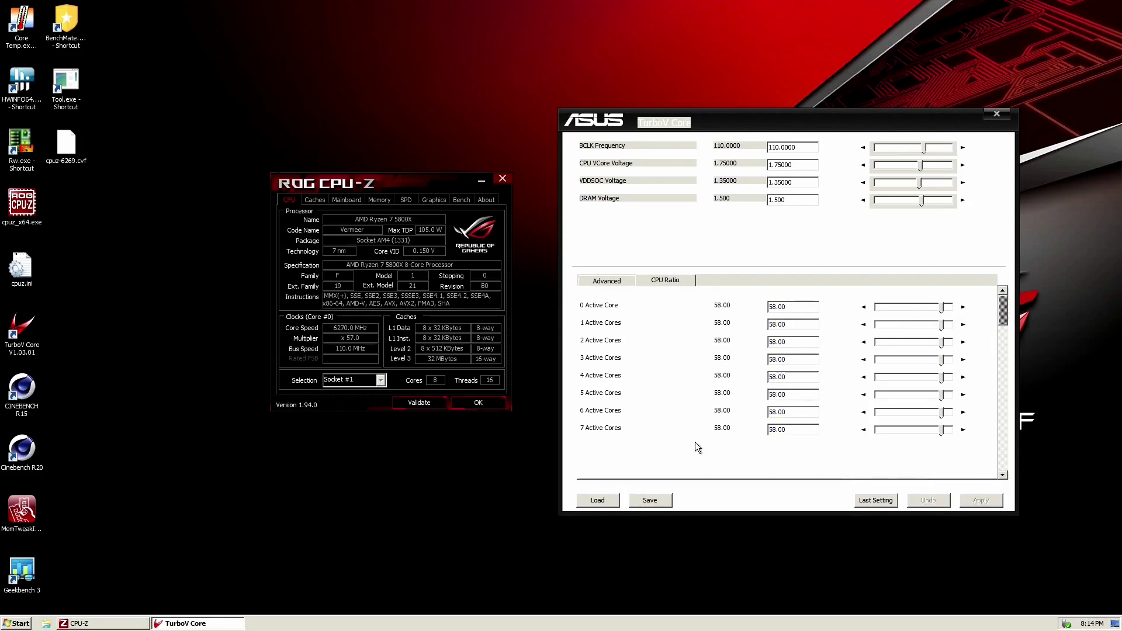
{"action": "left_click", "coordinate": [420, 330]}
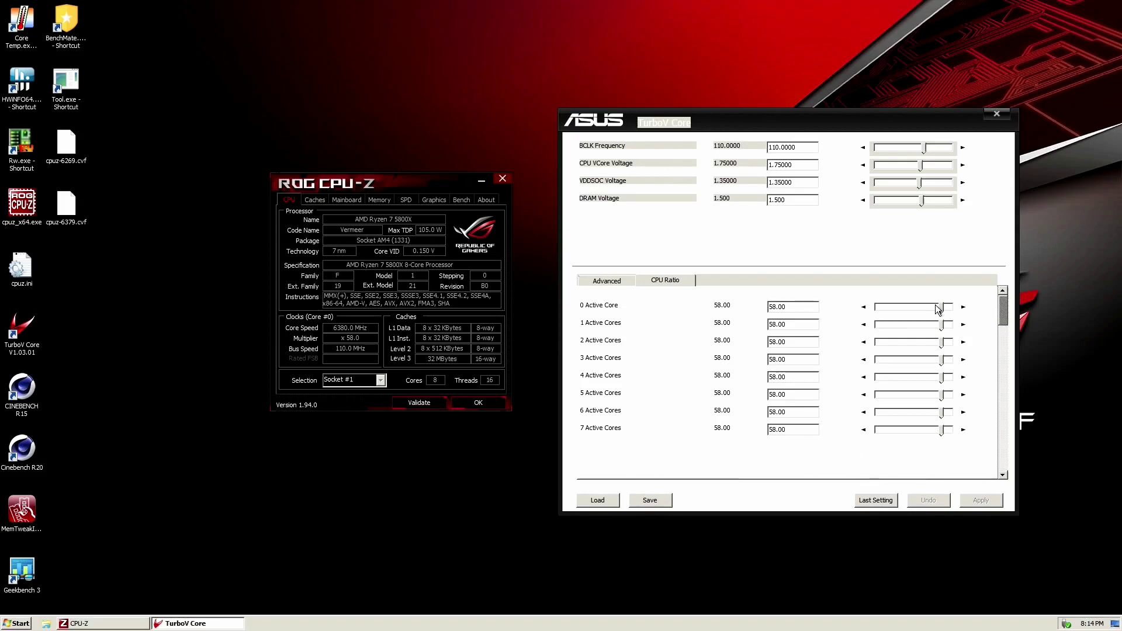
- Apply a CPU ratio of 58.50 to all cores, save a CPU-Z validation file and return to TurboV Core
{"action": "left_click", "coordinate": [963, 307]}
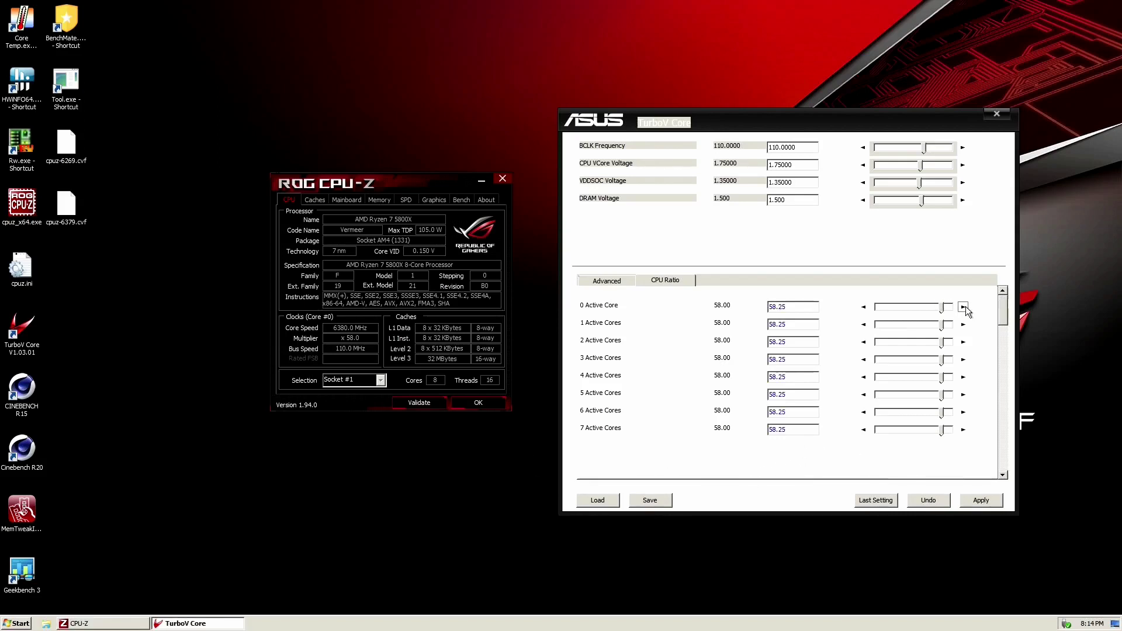
{"action": "left_click", "coordinate": [963, 307]}
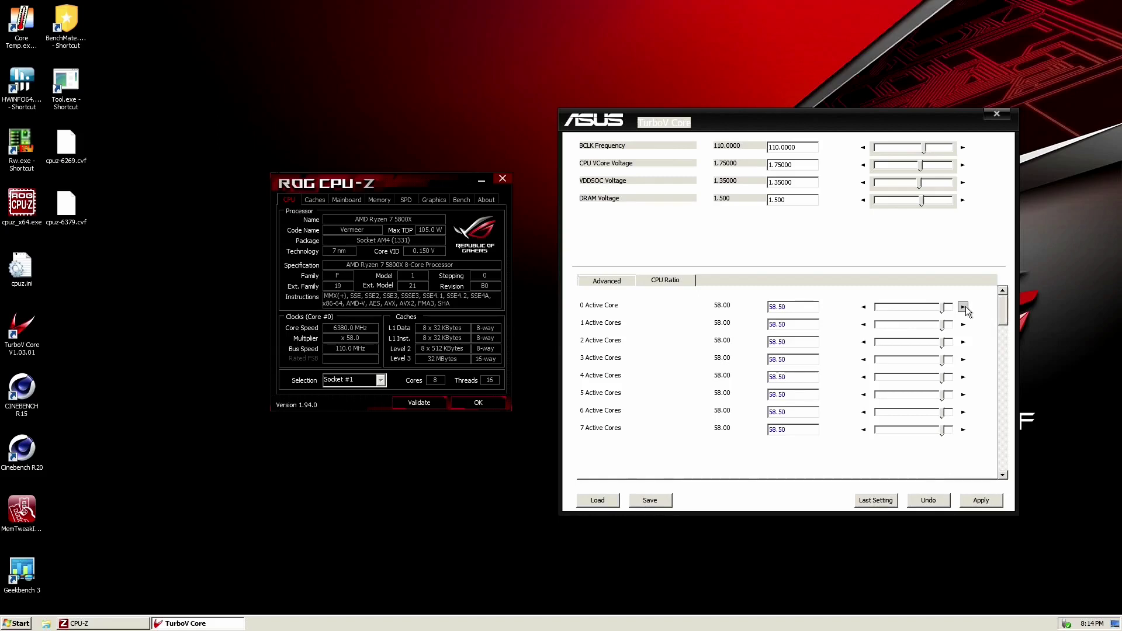
{"action": "left_click", "coordinate": [975, 501]}
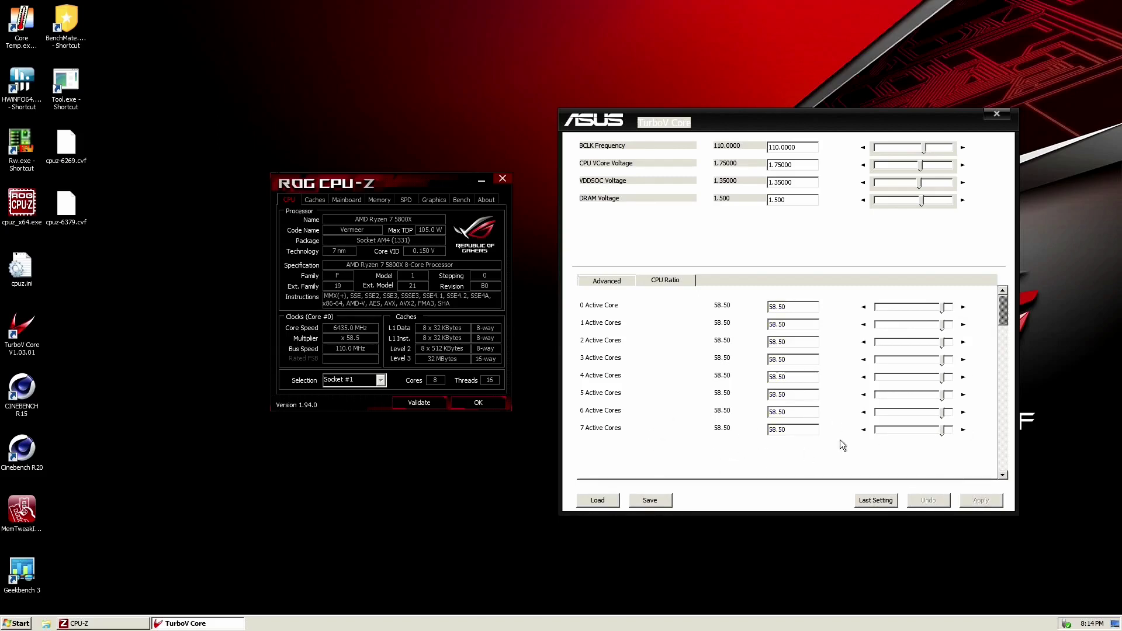
{"action": "key", "text": "alt+Tab"}
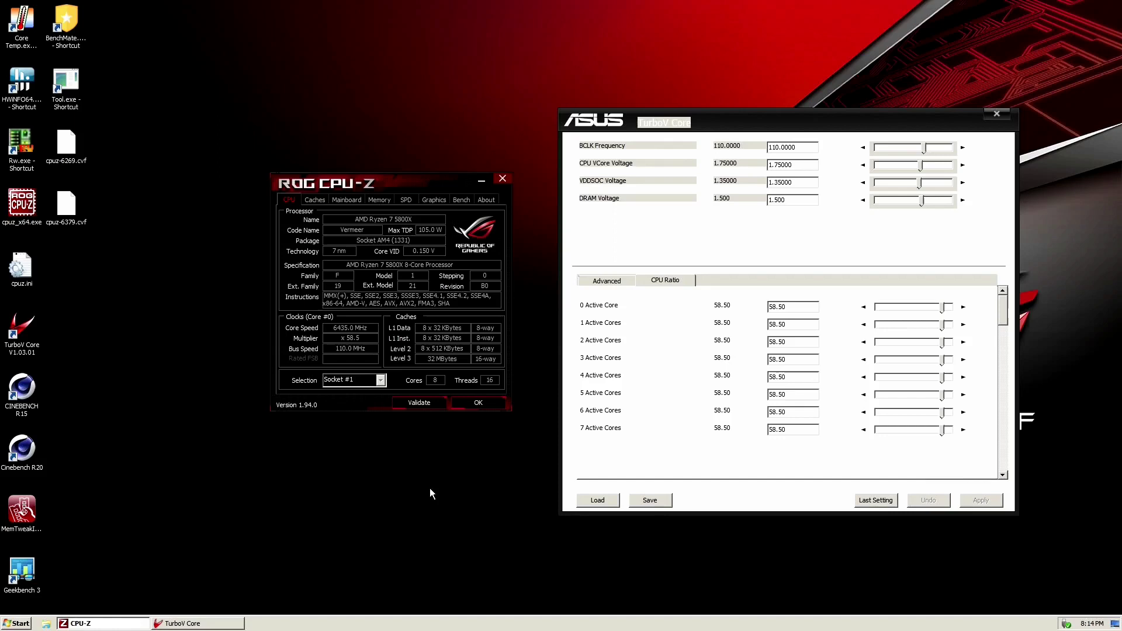
{"action": "key", "text": "alt+Tab"}
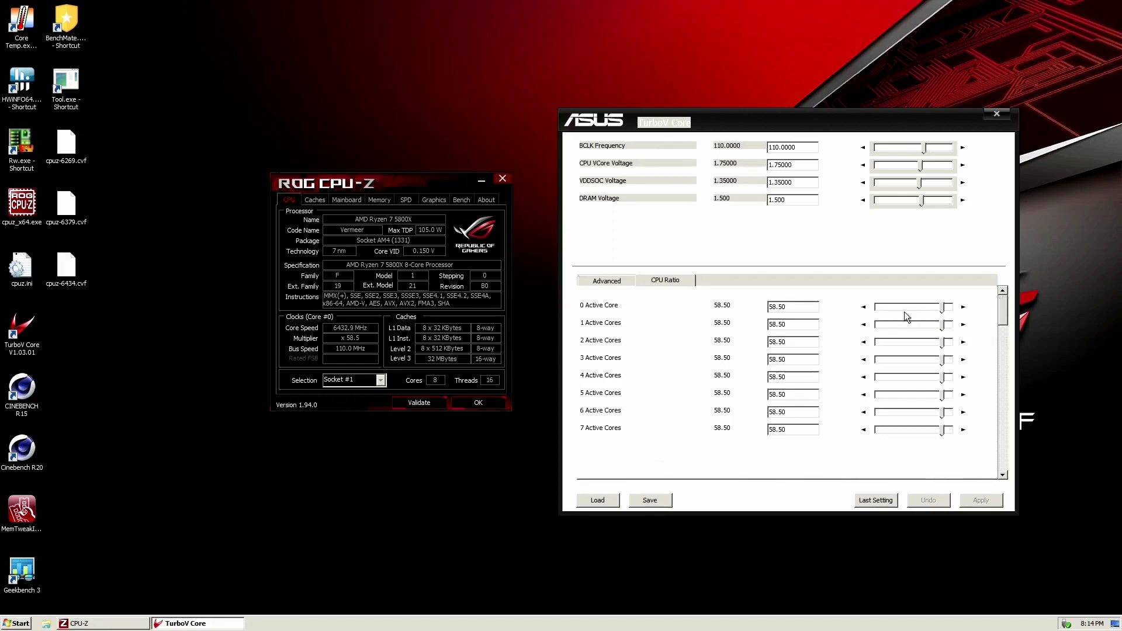
- Apply a CPU ratio of 58.75 to all cores and save a validation file from CPU-Z
{"action": "left_click", "coordinate": [963, 307]}
{"action": "left_click", "coordinate": [981, 500]}
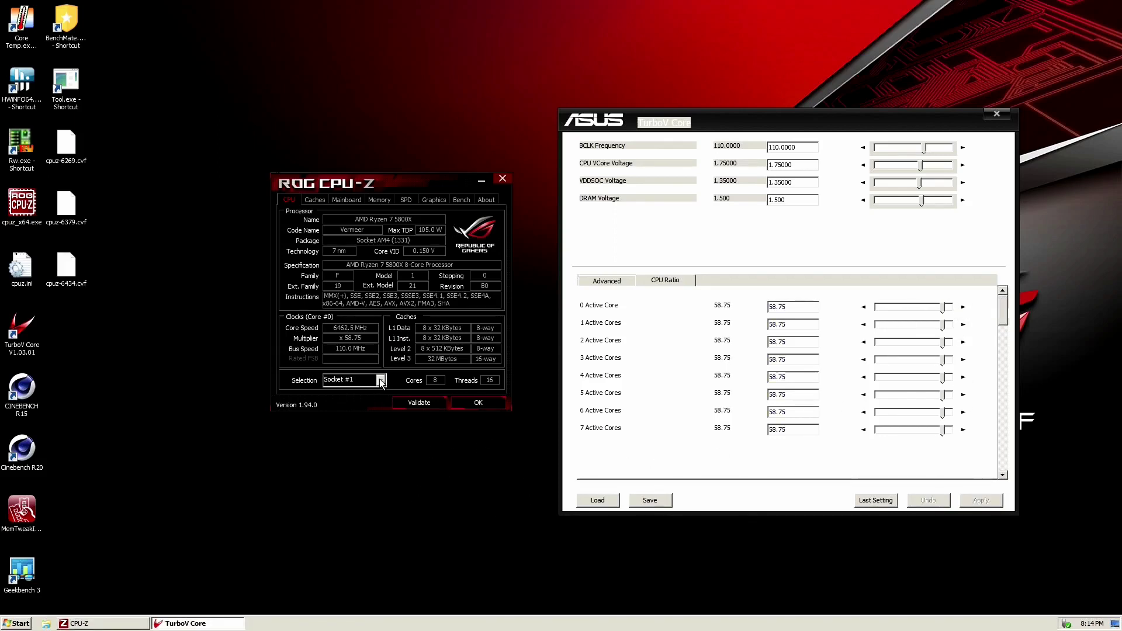
{"action": "key", "text": "alt+Tab"}
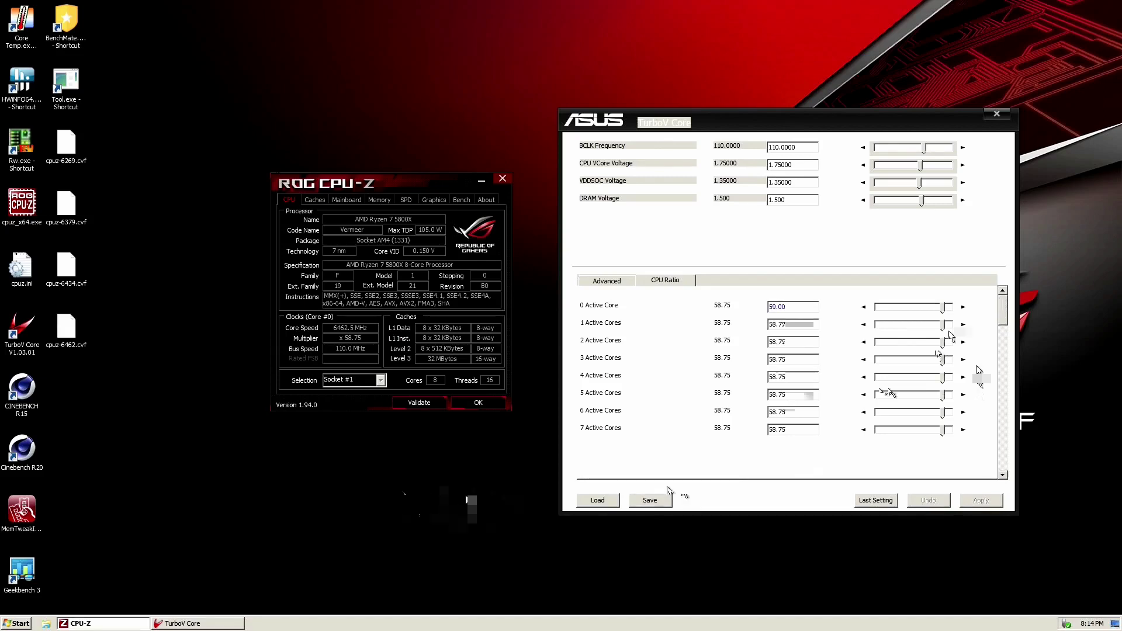
- Apply a CPU ratio of 59.00 to all cores and save a validation file from CPU-Z
{"action": "left_click", "coordinate": [981, 500]}
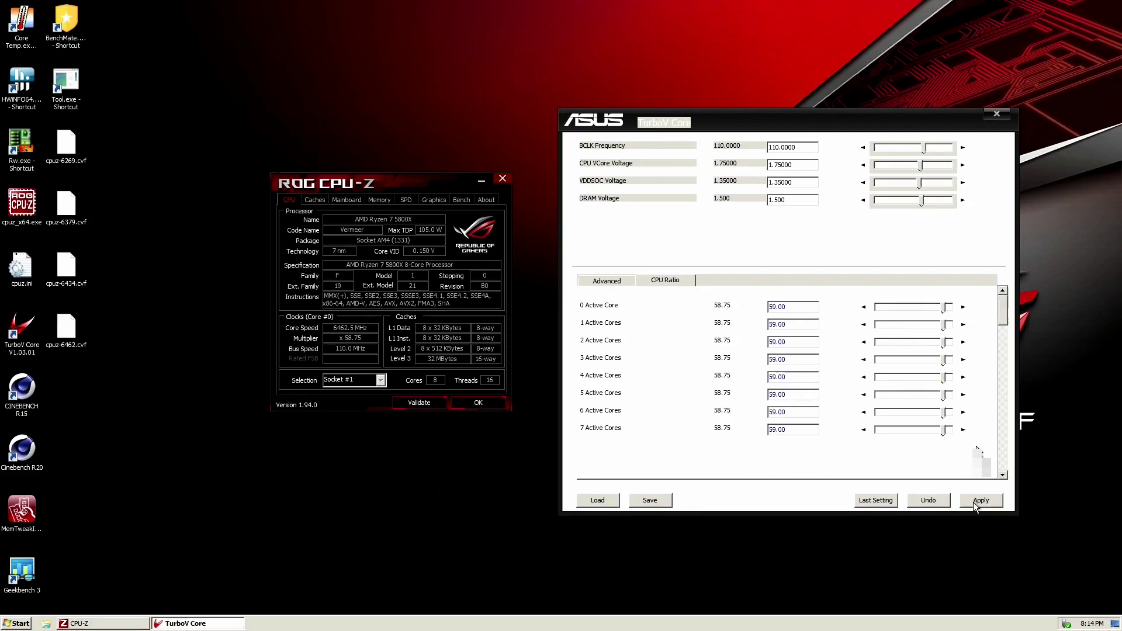
{"action": "key", "text": "alt+Tab"}
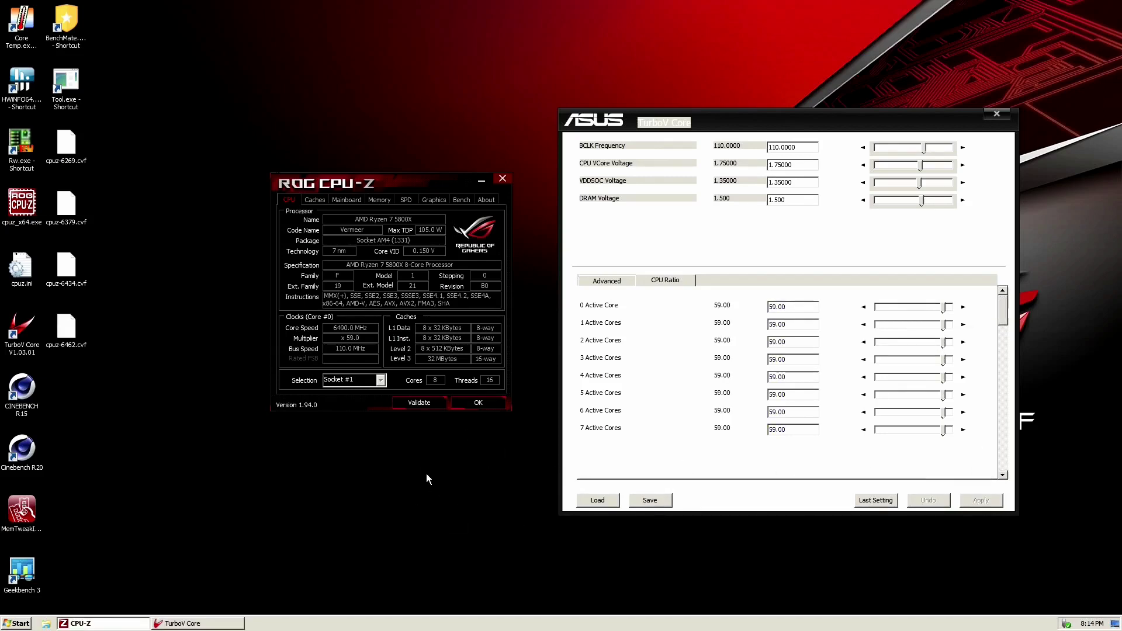
- Apply a CPU ratio of 59.25 to all cores and save a validation file from CPU-Z
{"action": "left_click", "coordinate": [962, 307]}
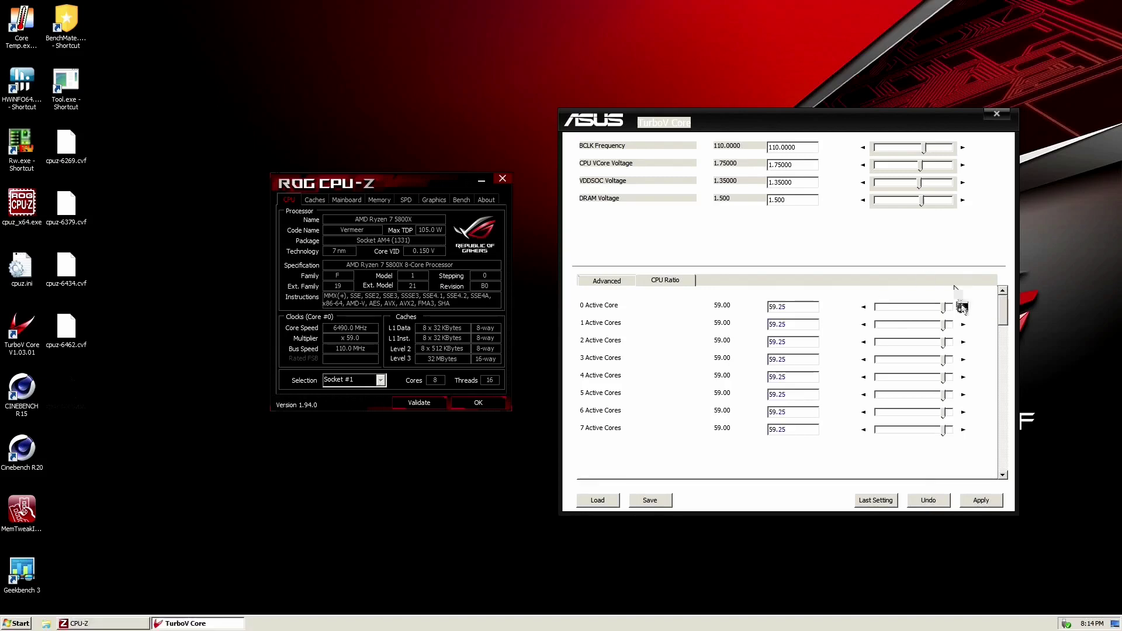
{"action": "left_click", "coordinate": [994, 502]}
{"action": "left_click", "coordinate": [352, 391]}
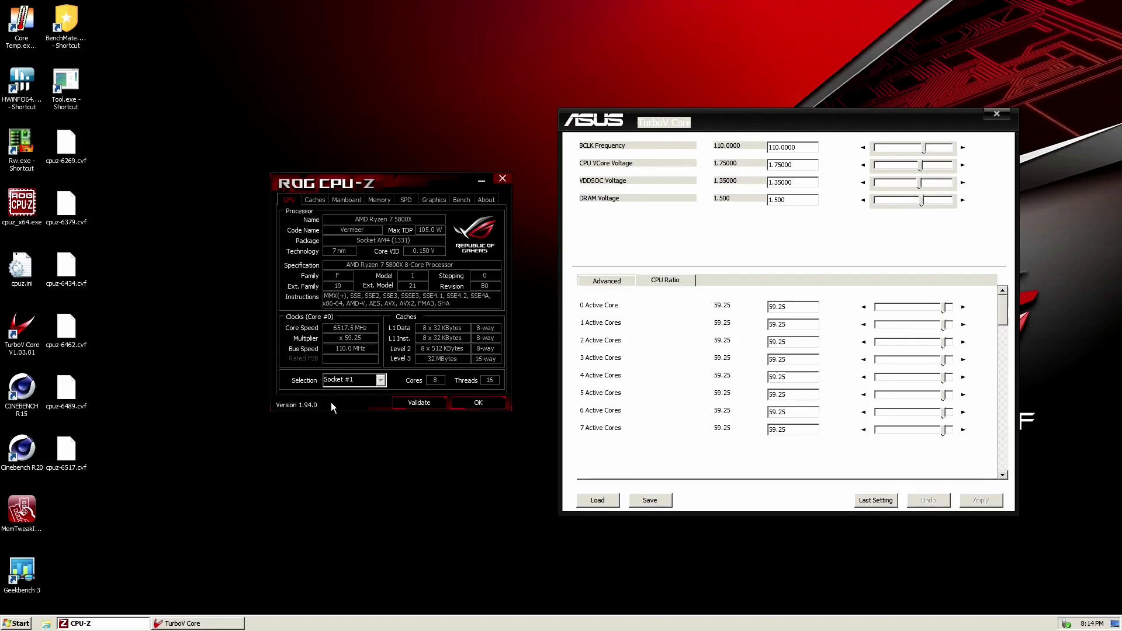
{"action": "left_click", "coordinate": [793, 459]}
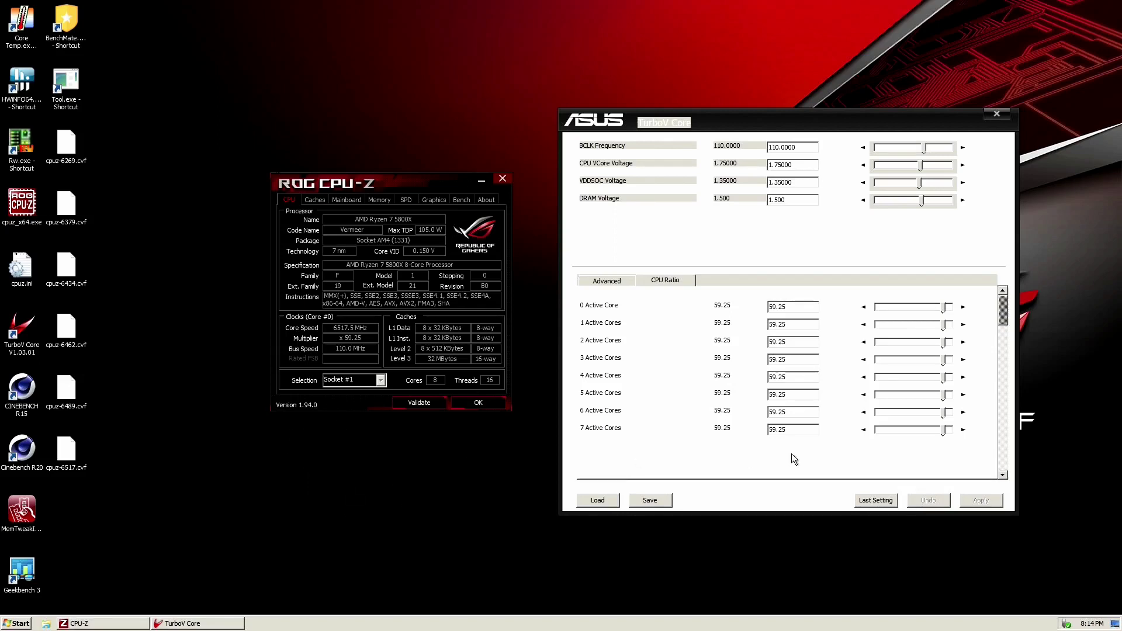
- Apply a CPU ratio of 59.50 to all cores and save a validation file from CPU-Z
{"action": "left_click", "coordinate": [963, 307]}
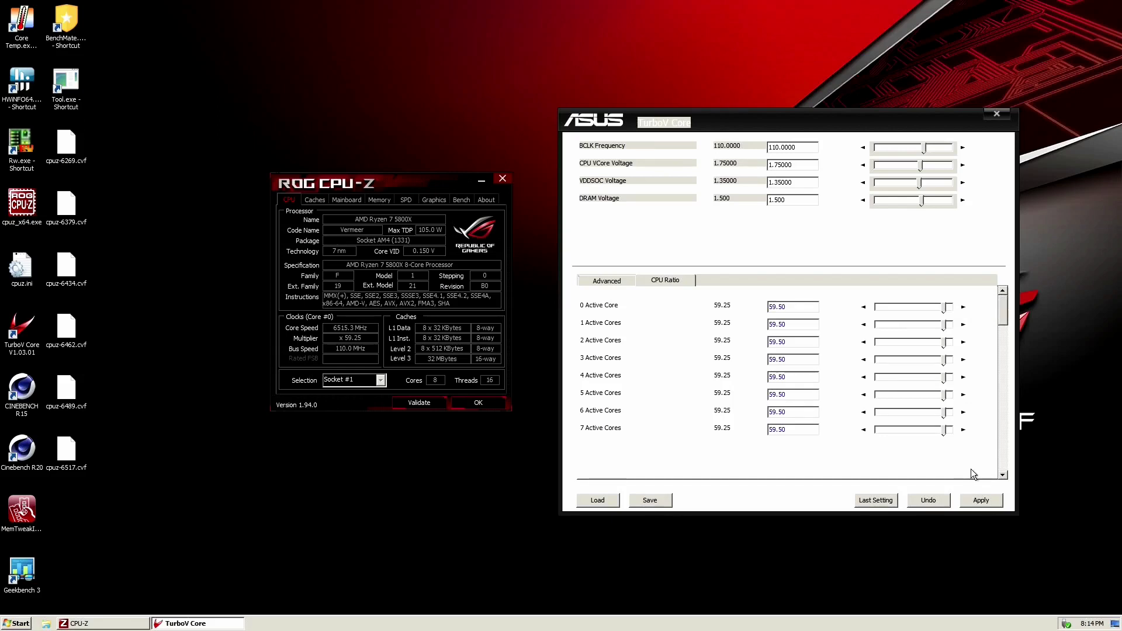
{"action": "left_click", "coordinate": [977, 499]}
{"action": "left_click", "coordinate": [374, 357]}
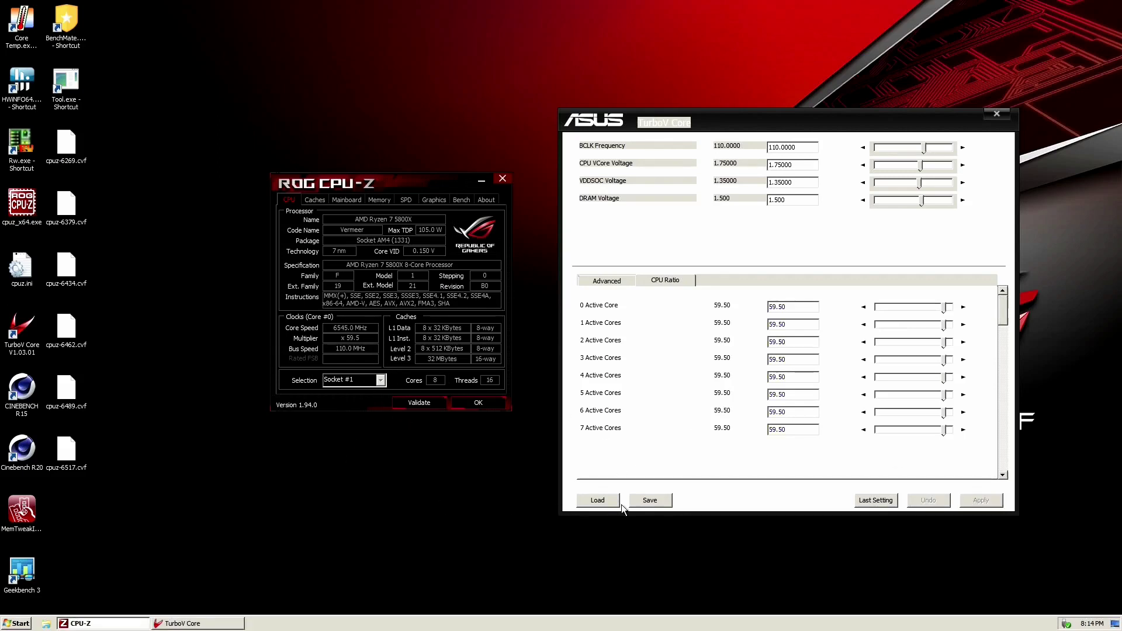
- Apply a CPU ratio of 59.75 to all cores and save a validation file from CPU-Z
{"action": "left_click", "coordinate": [963, 307]}
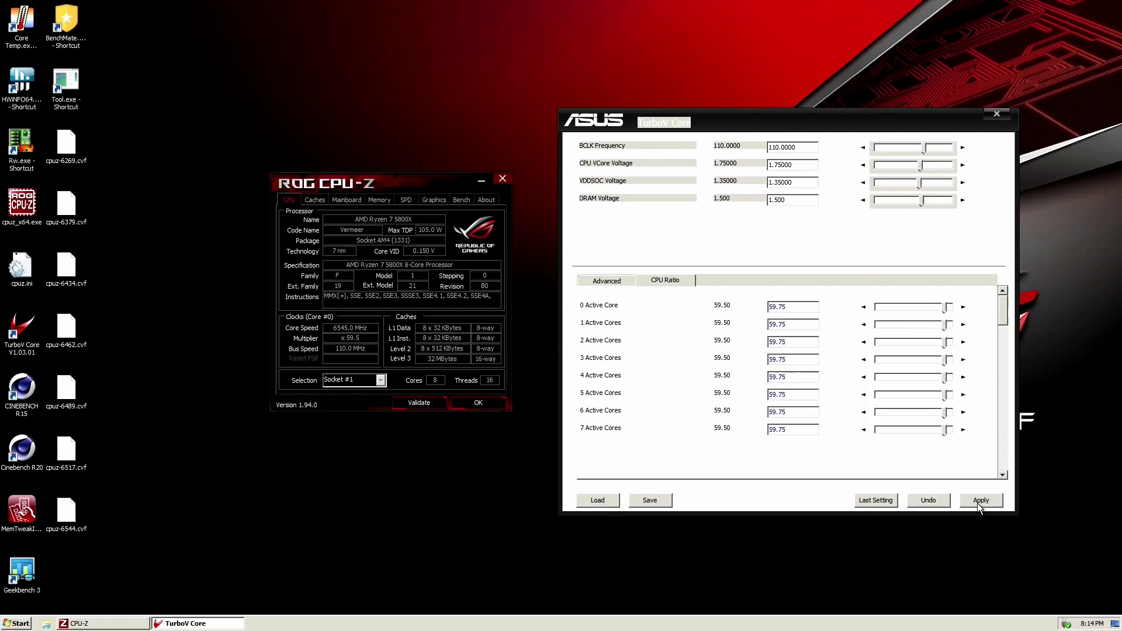
{"action": "left_click", "coordinate": [977, 502]}
{"action": "left_click", "coordinate": [395, 366]}
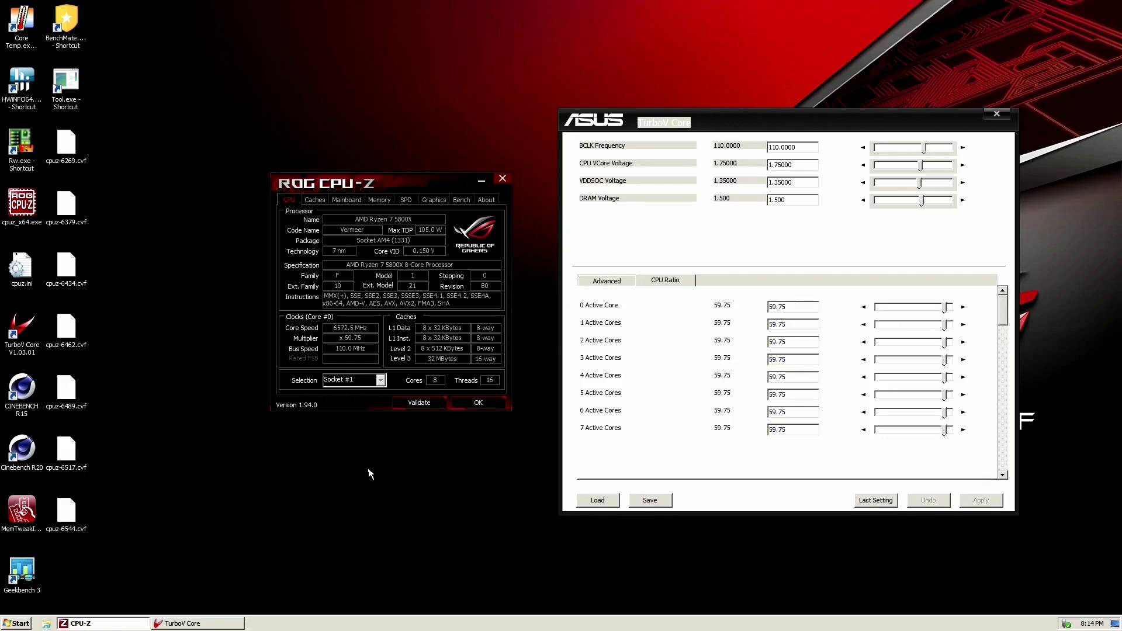
- Apply a CPU ratio of 60.00 to all cores and save a validation file from CPU-Z
{"action": "left_click", "coordinate": [963, 306]}
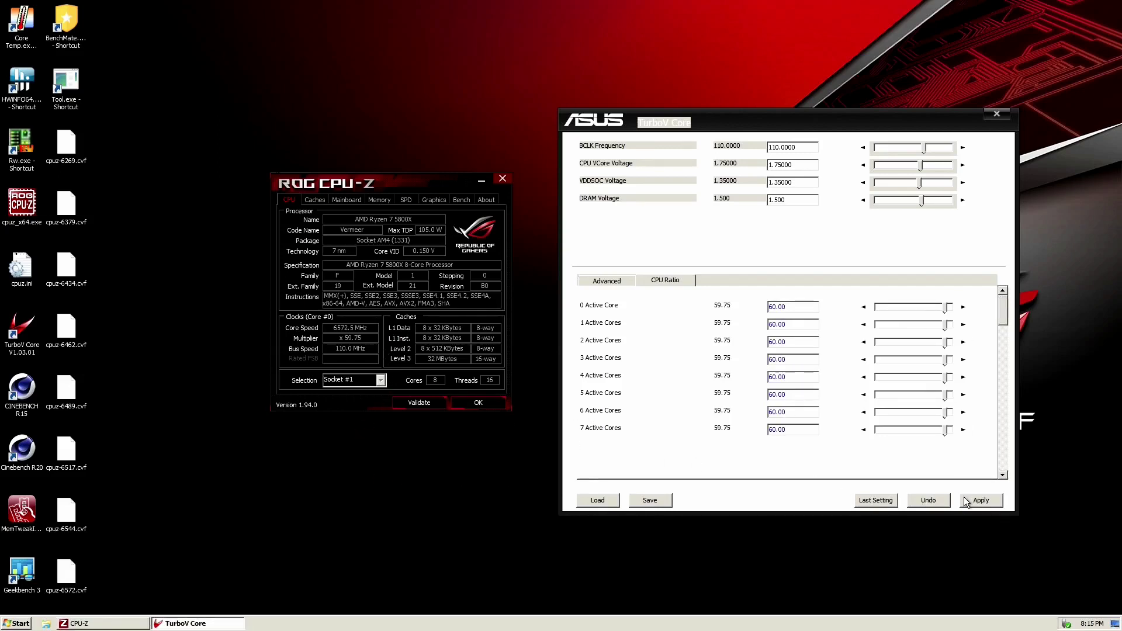
{"action": "left_click", "coordinate": [977, 501]}
{"action": "left_click", "coordinate": [347, 405]}
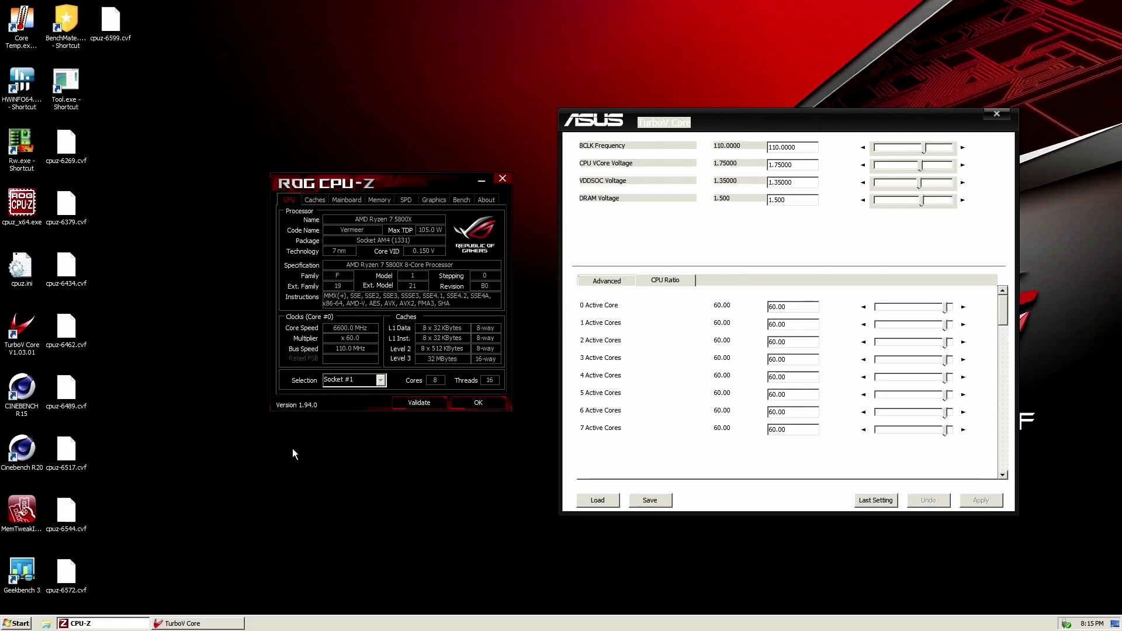
- Apply a CPU ratio of 60.50 to all cores and save a validation file from CPU-Z
{"action": "left_click", "coordinate": [963, 307]}
{"action": "left_click", "coordinate": [963, 307]}
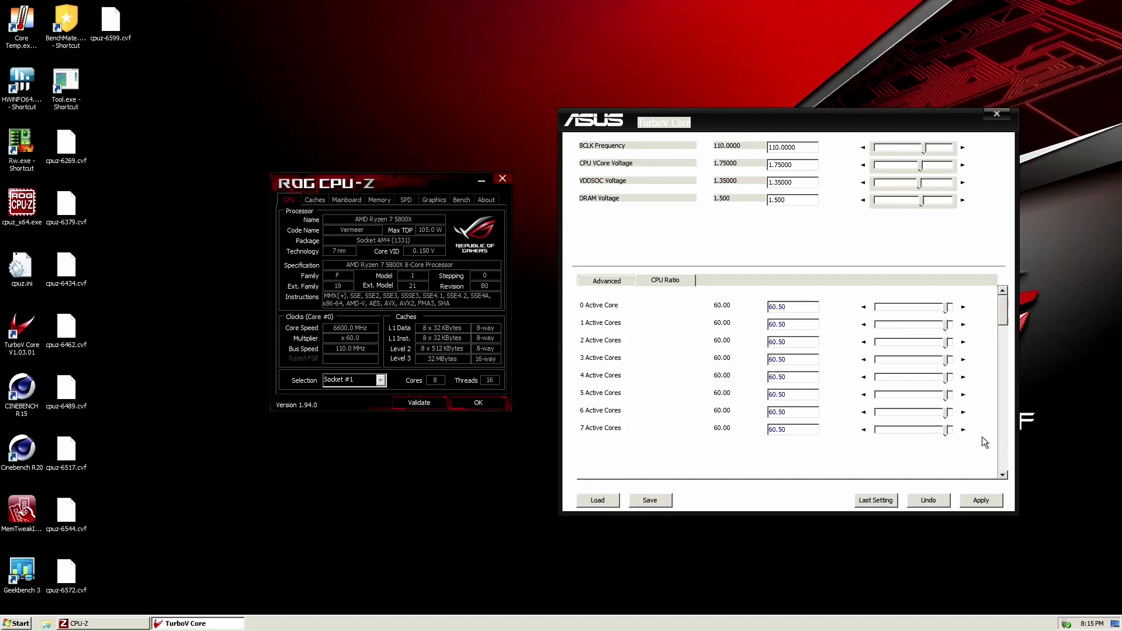
{"action": "left_click", "coordinate": [982, 501]}
{"action": "left_click", "coordinate": [319, 405]}
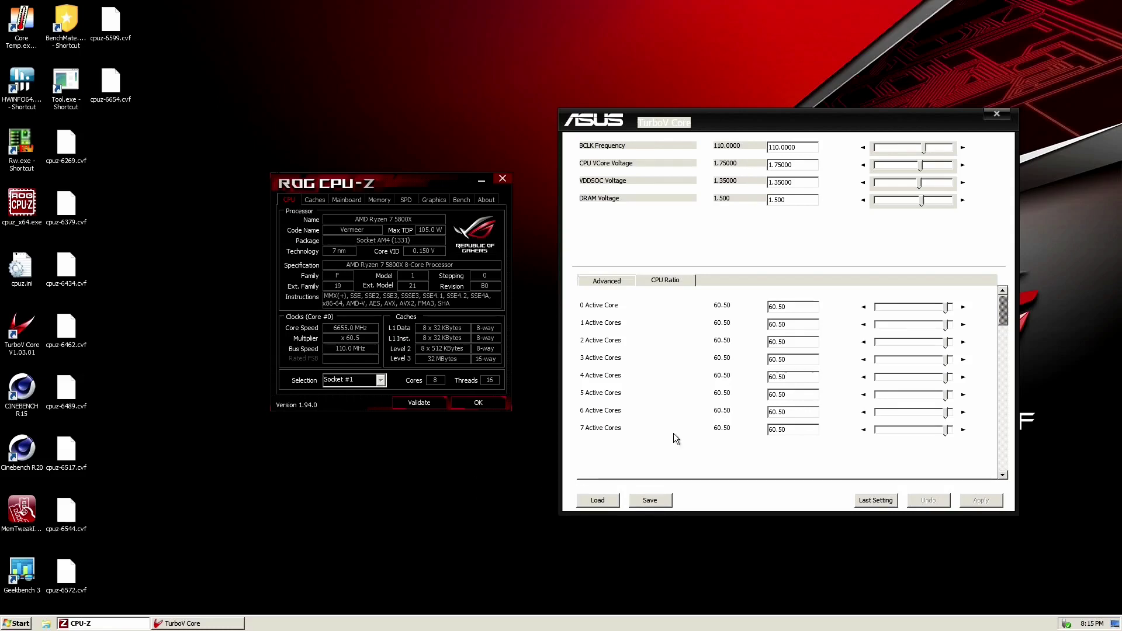
- Apply a CPU ratio of 61.00 to all cores and save a validation file from CPU-Z
{"action": "left_click", "coordinate": [963, 307]}
{"action": "left_click", "coordinate": [963, 307]}
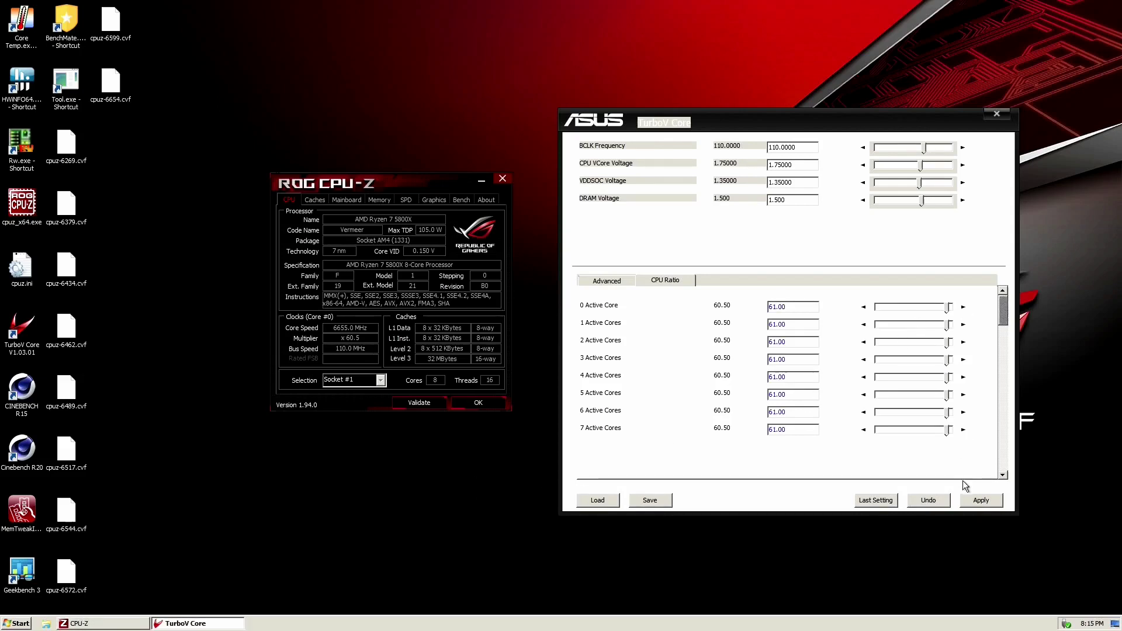
{"action": "left_click", "coordinate": [980, 500]}
{"action": "left_click", "coordinate": [358, 395]}
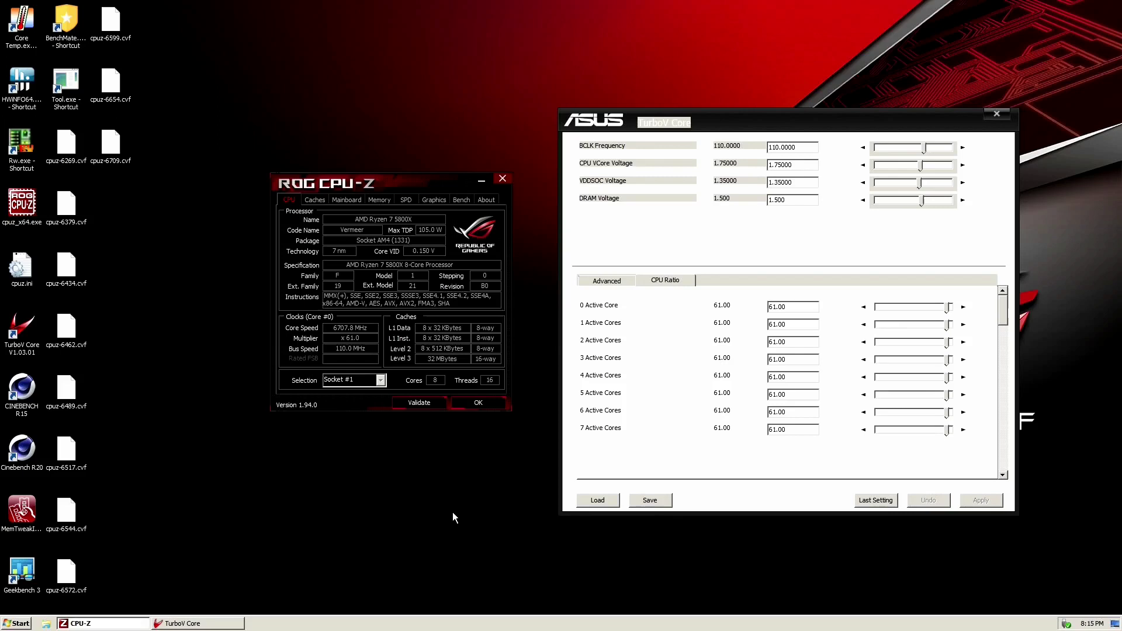
- Raise the CPU ratio of all cores stepwise through 61.50 to 62.50, saving CPU-Z validation files along the way
{"action": "left_click", "coordinate": [963, 307]}
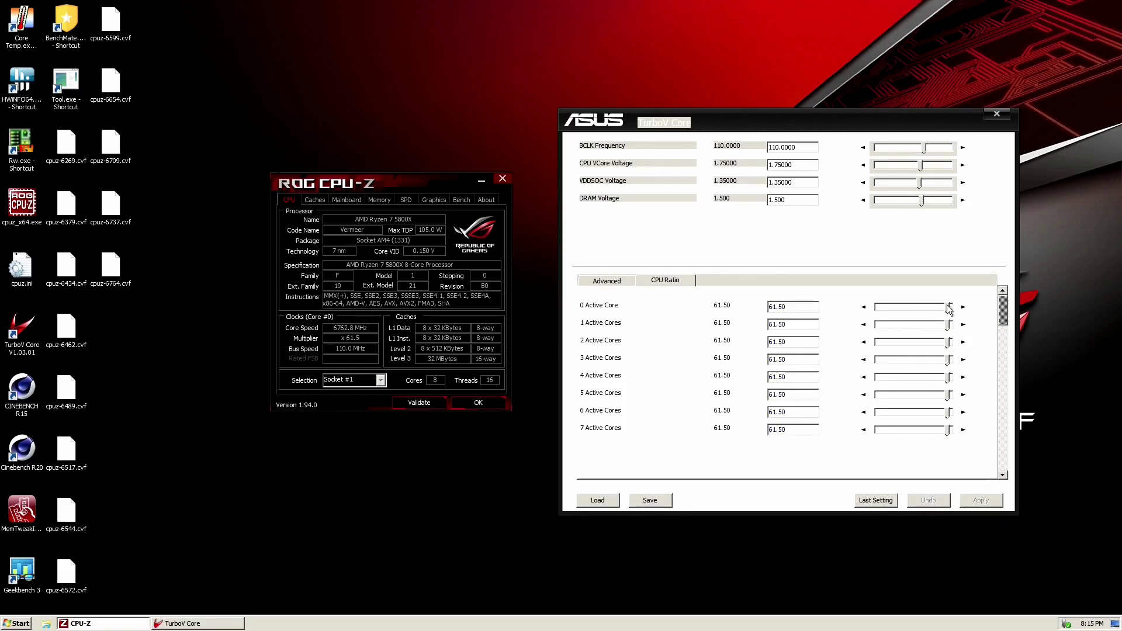
{"action": "left_click", "coordinate": [963, 148]}
{"action": "left_click", "coordinate": [982, 501]}
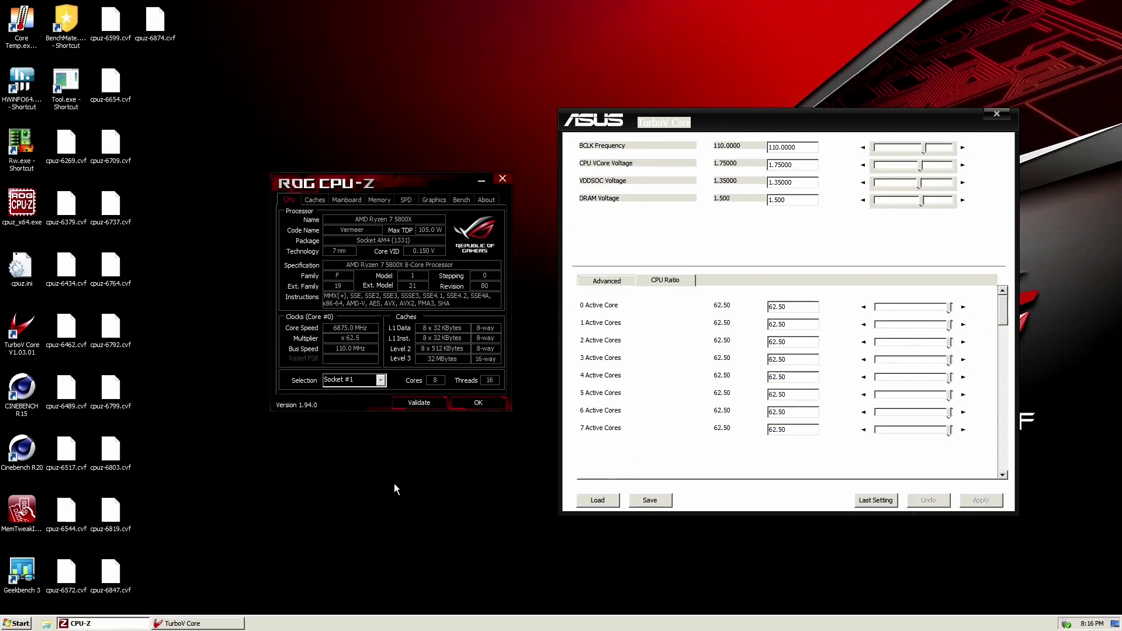
{"action": "left_click", "coordinate": [962, 307]}
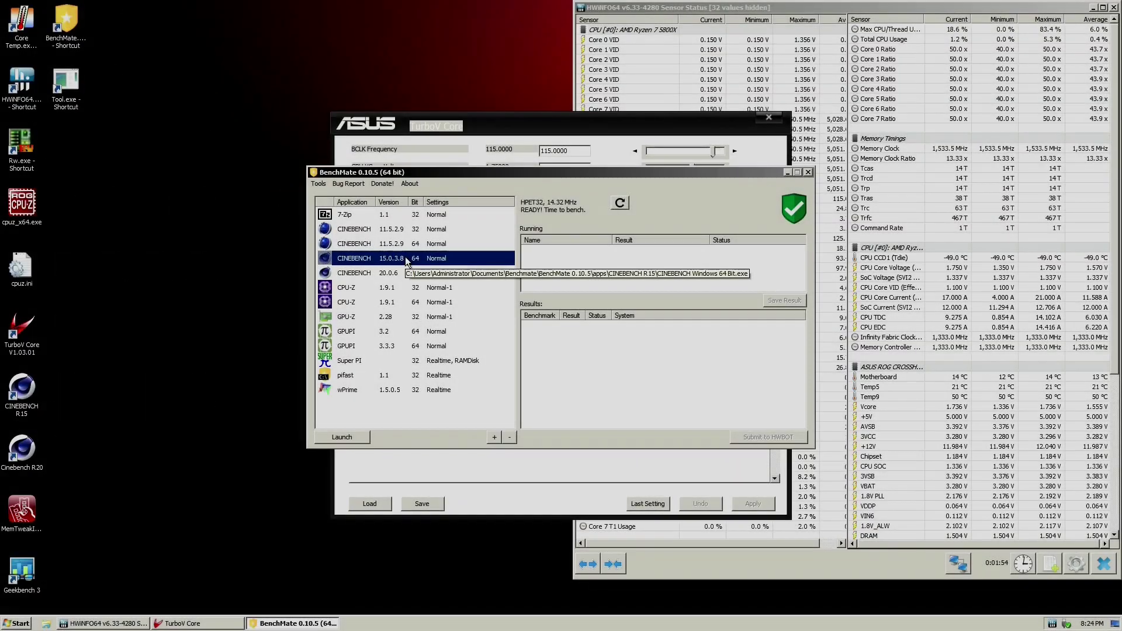
{"action": "double_click", "coordinate": [405, 257]}
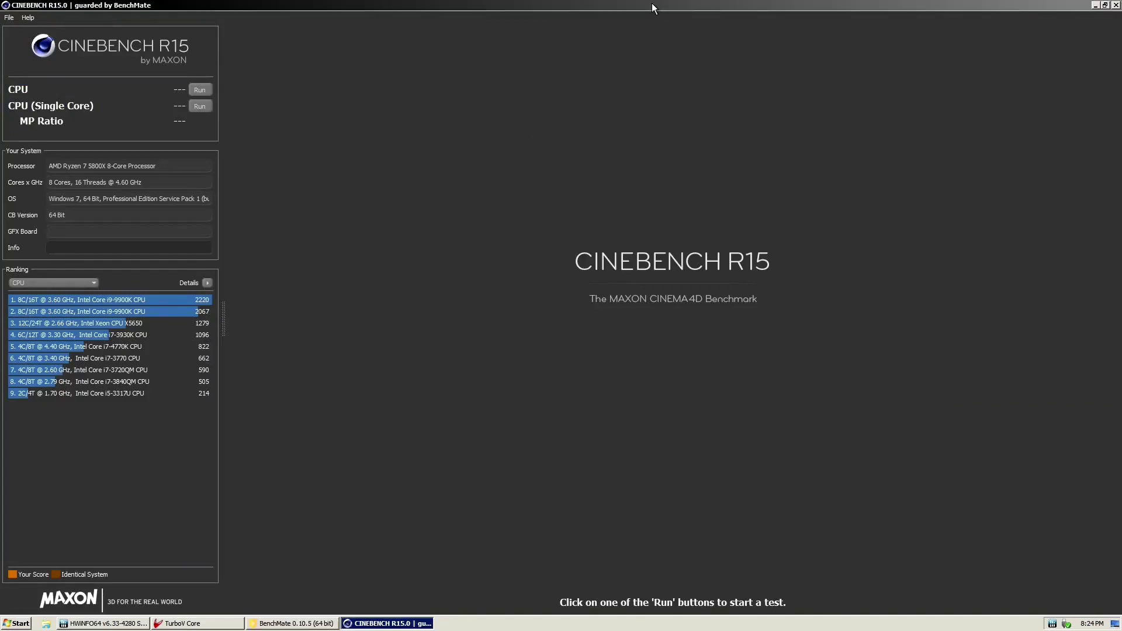
{"action": "double_click", "coordinate": [653, 8]}
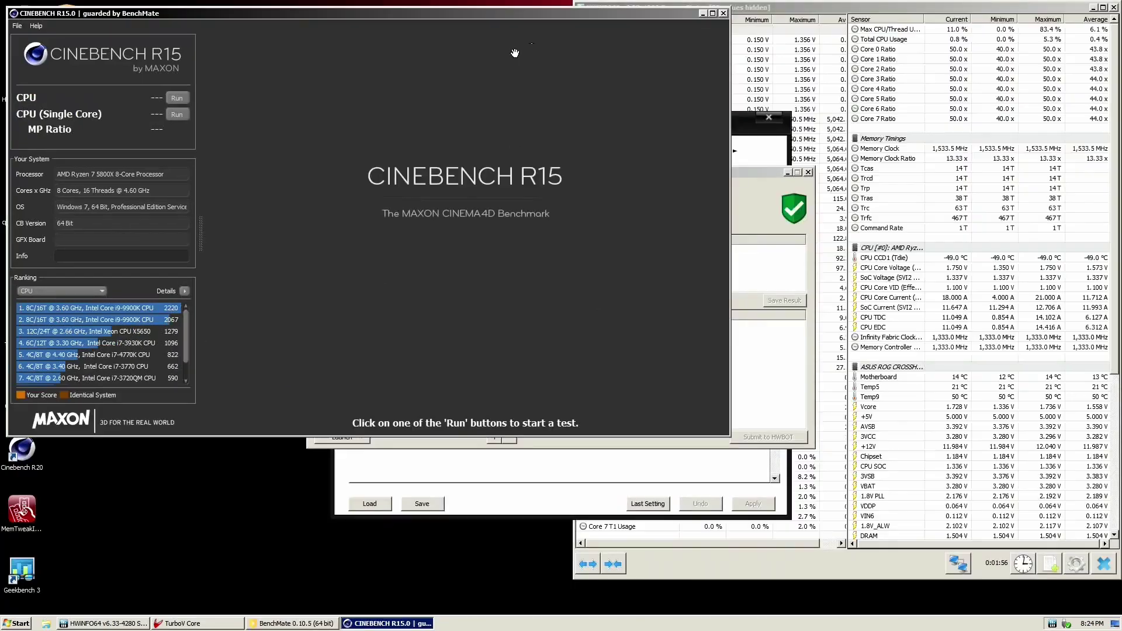
{"action": "left_click", "coordinate": [183, 114]}
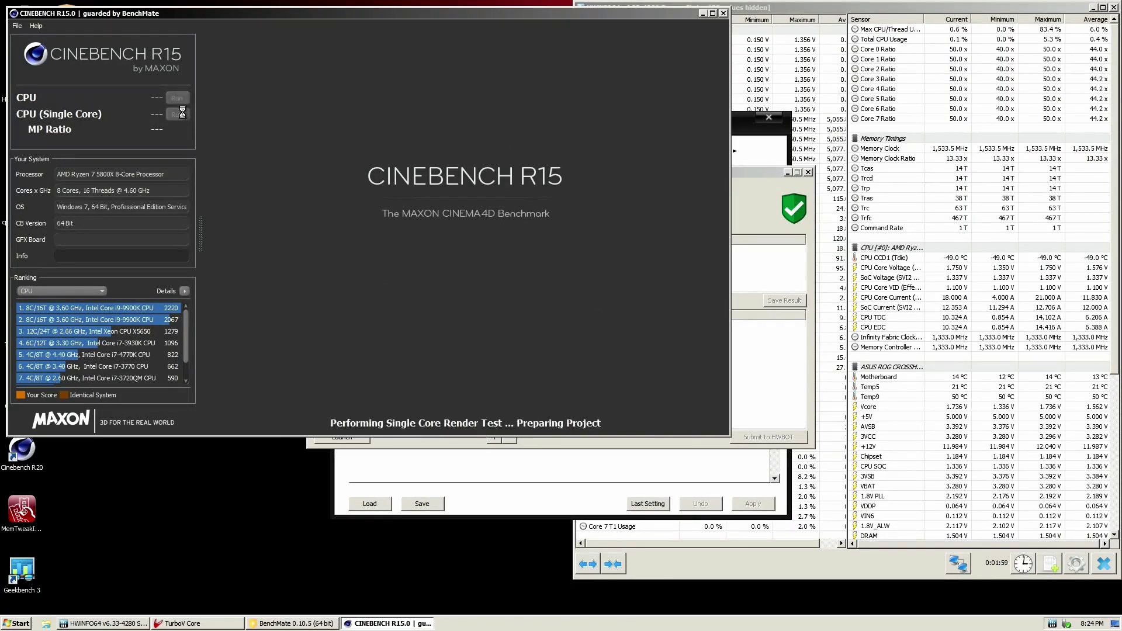
{"action": "left_click", "coordinate": [647, 492]}
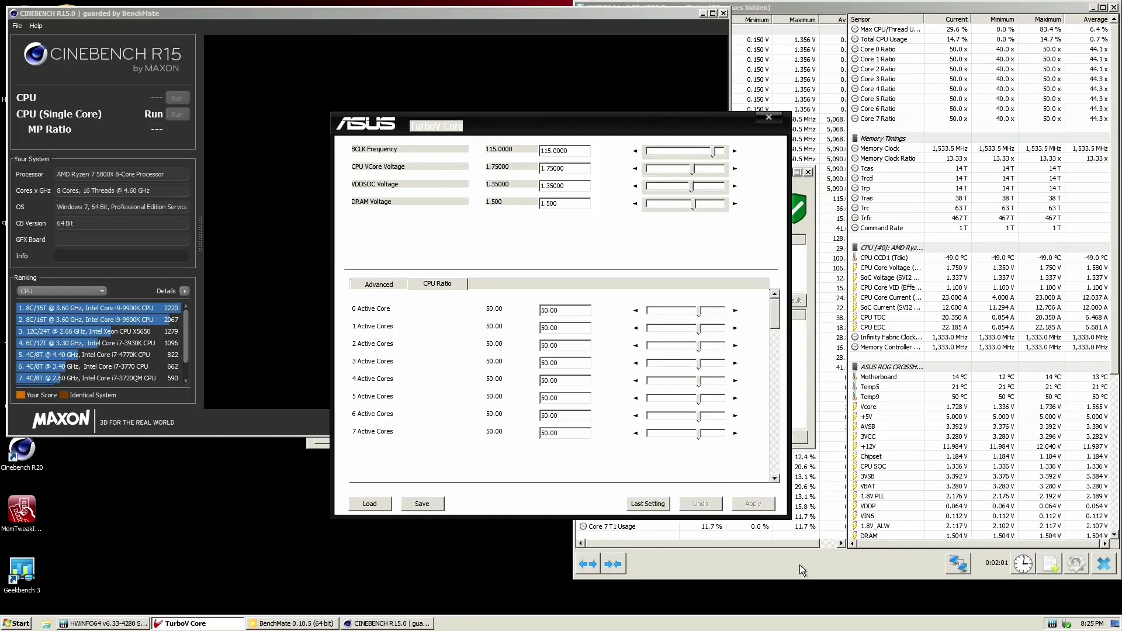
{"action": "left_click", "coordinate": [800, 565]}
{"action": "right_click", "coordinate": [800, 624]}
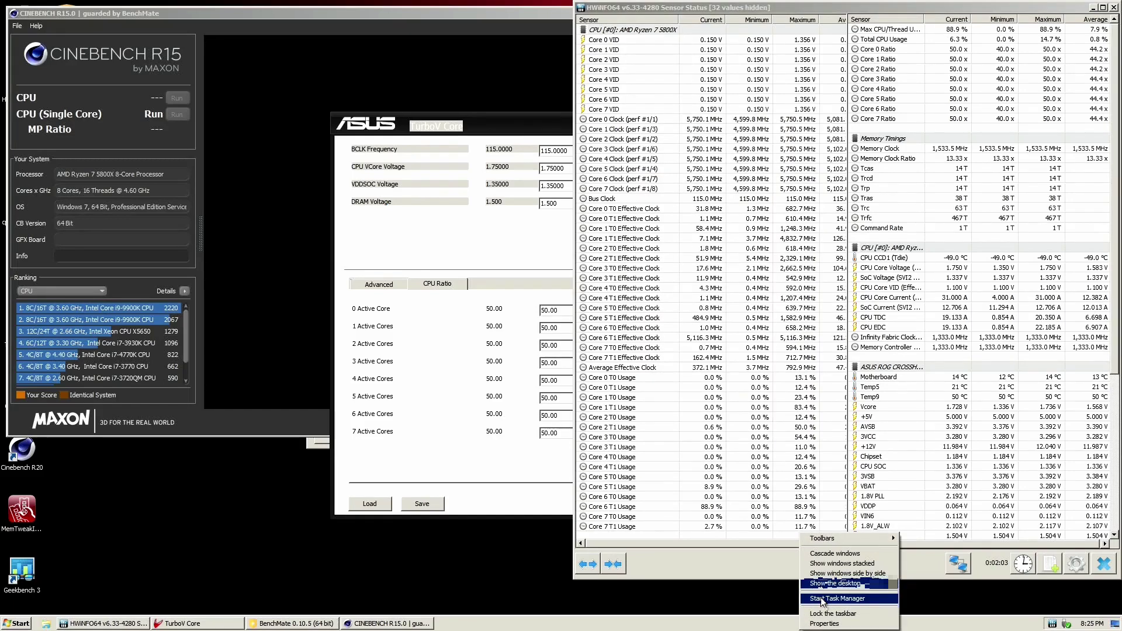
{"action": "left_click", "coordinate": [821, 599]}
{"action": "left_click", "coordinate": [524, 18]}
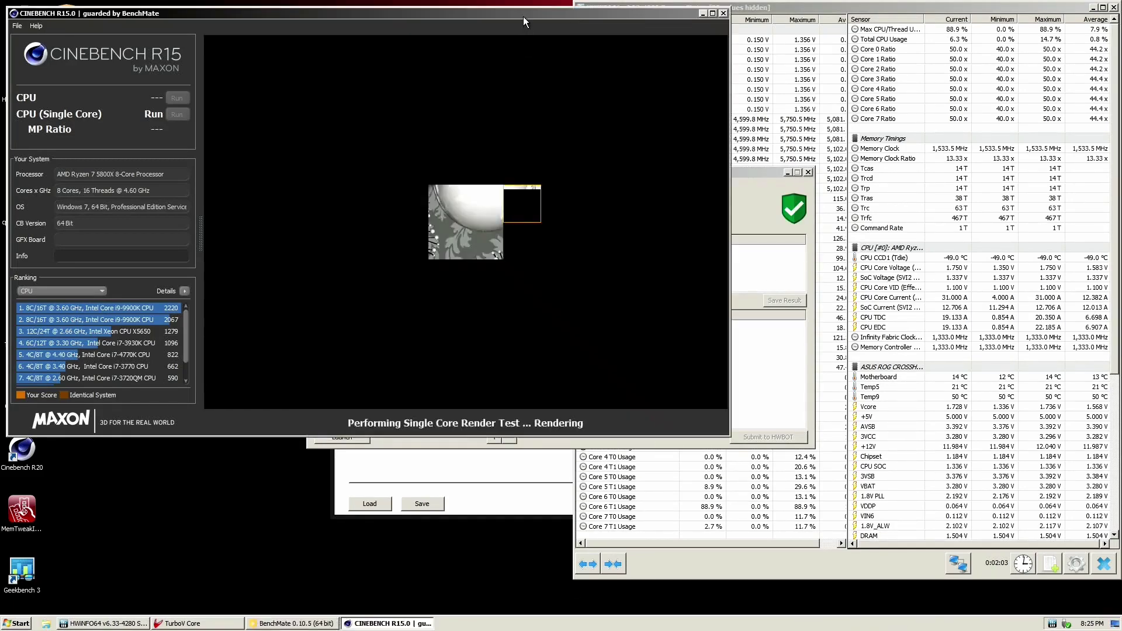
{"action": "left_click", "coordinate": [723, 13]}
- Set the affinity of 64-bit CINEBENCH 15.0.3.8 to single core Core #0 in BenchMate, launch it and start the single-core test
{"action": "right_click", "coordinate": [376, 257]}
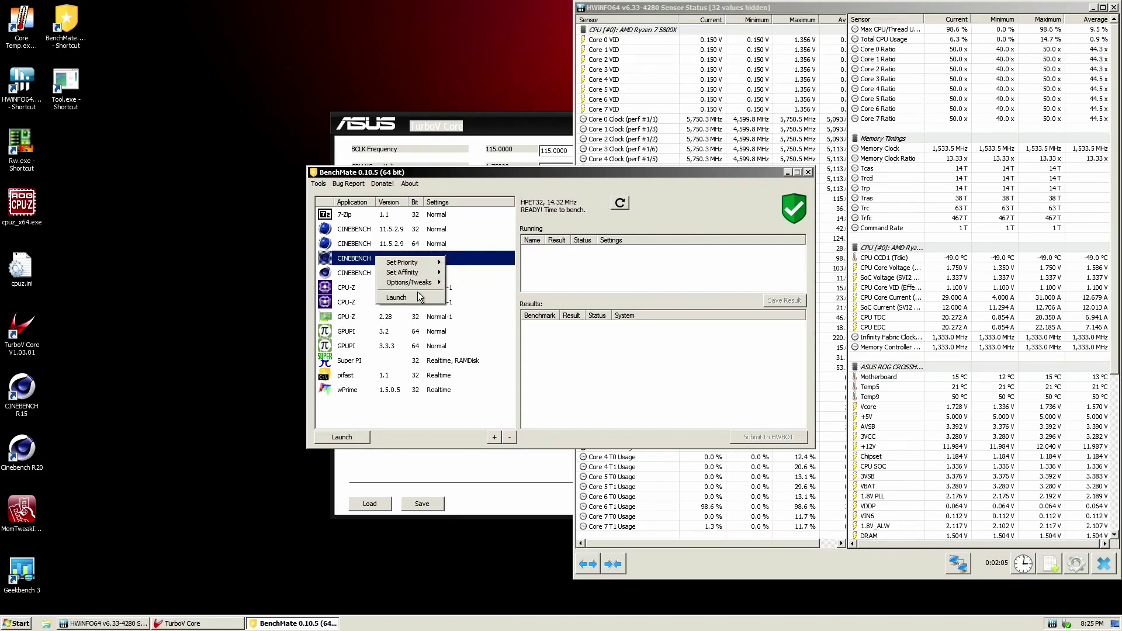
{"action": "mouse_move", "coordinate": [412, 273]}
{"action": "mouse_move", "coordinate": [473, 274]}
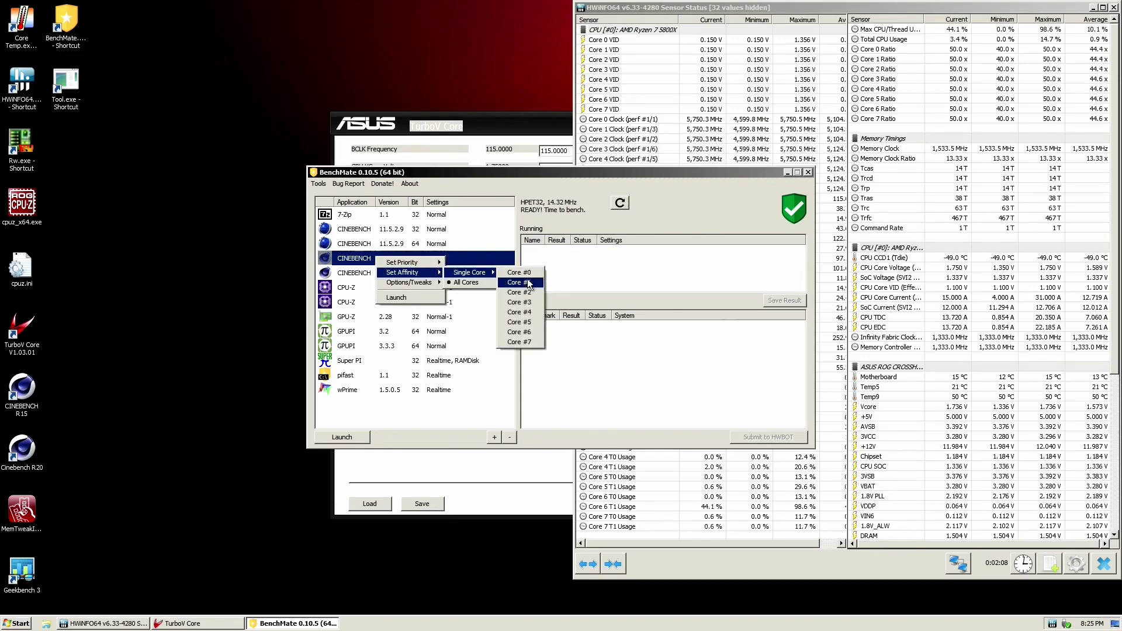
{"action": "left_click", "coordinate": [520, 272]}
{"action": "double_click", "coordinate": [383, 259]}
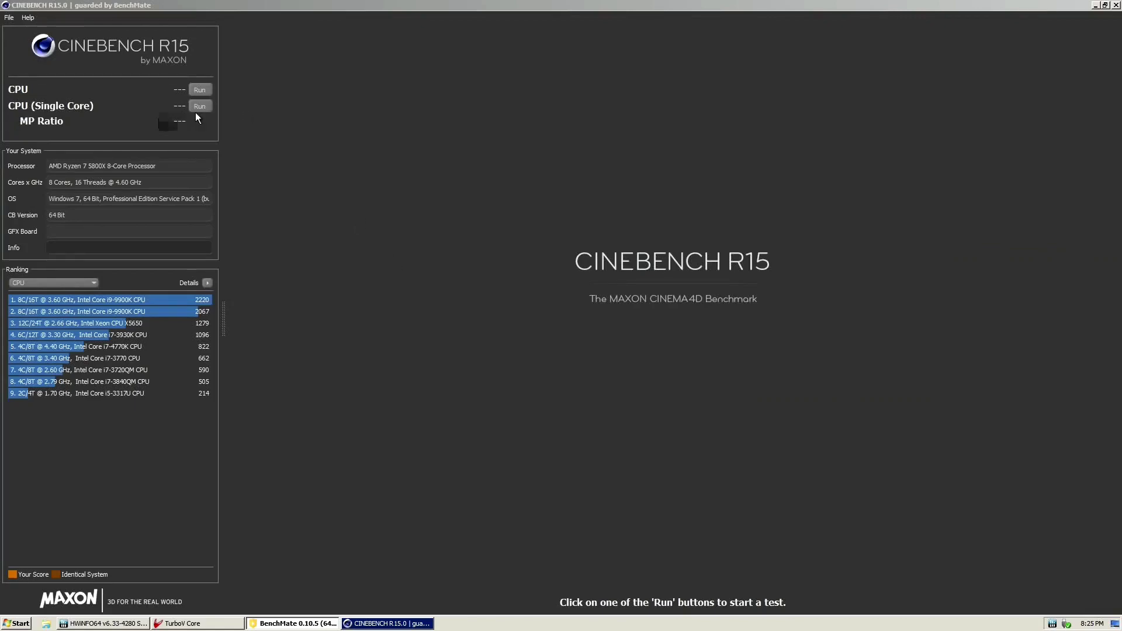
{"action": "left_click", "coordinate": [200, 106]}
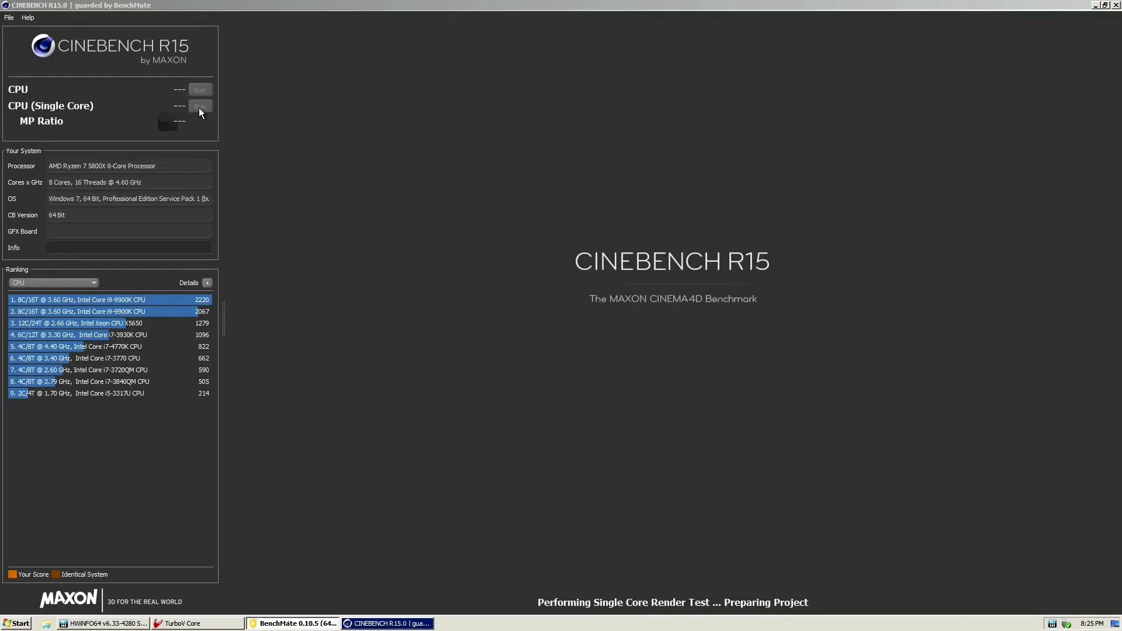
- Bring up the HWiNFO64 sensors, restrict the CINEBENCH process to CPU 0 only in Windows Task Manager, and minimize Task Manager
{"action": "left_click", "coordinate": [126, 625]}
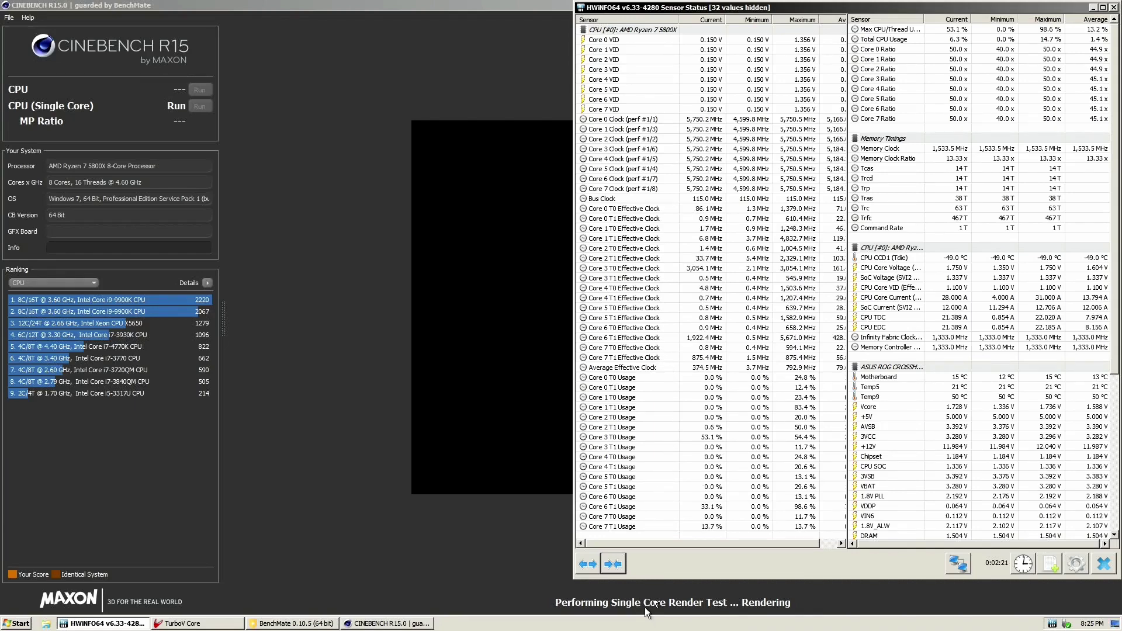
{"action": "right_click", "coordinate": [599, 626]}
{"action": "left_click", "coordinate": [635, 592]}
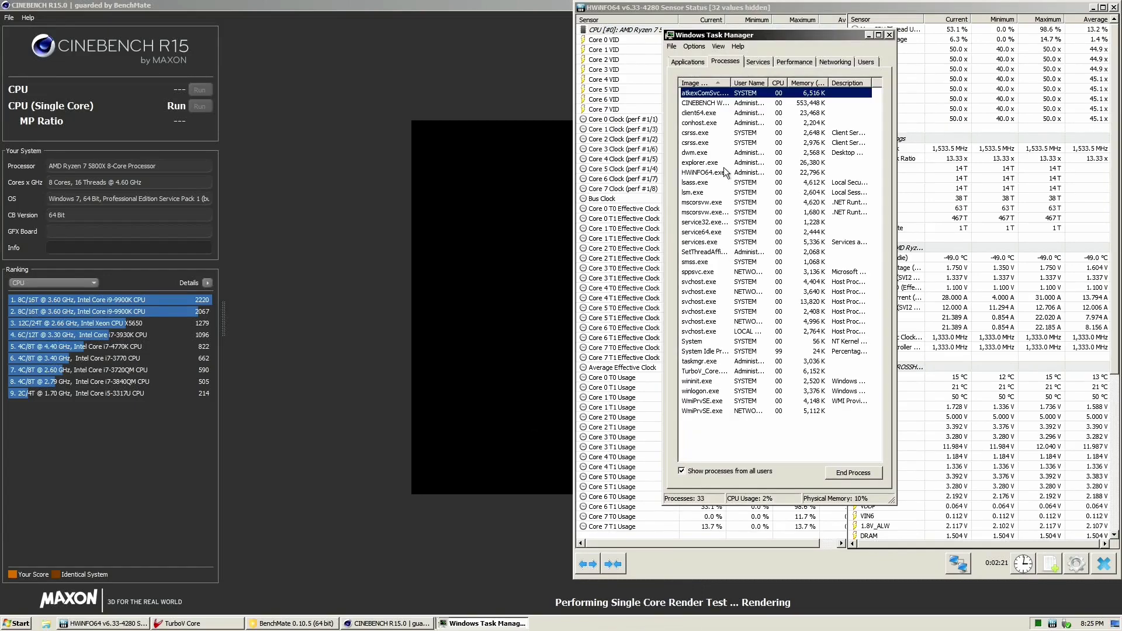
{"action": "right_click", "coordinate": [717, 107]}
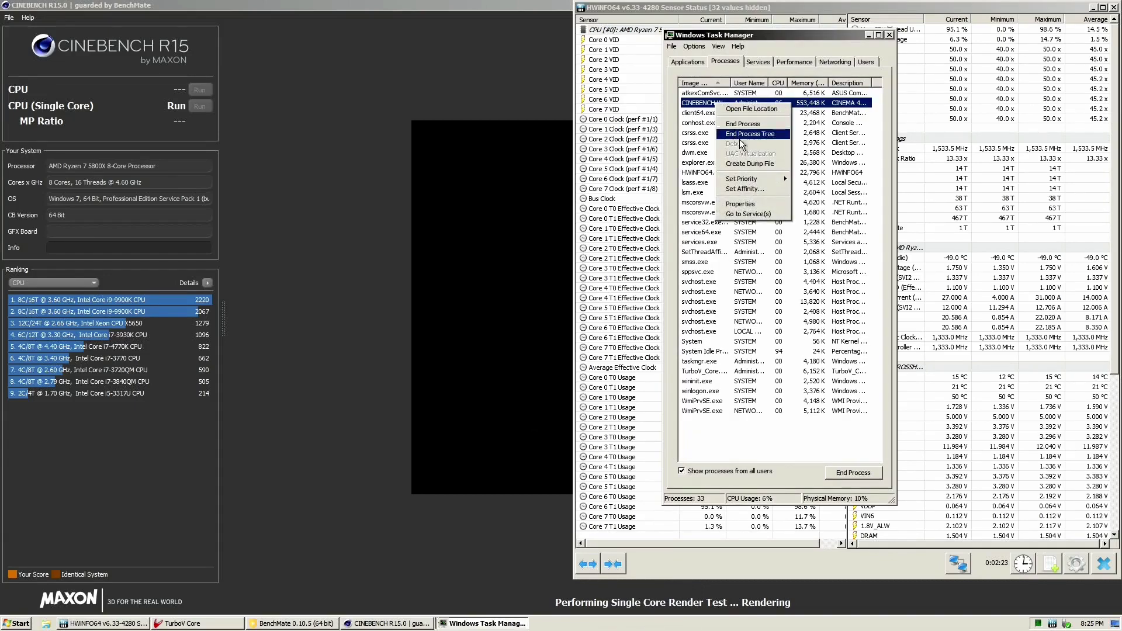
{"action": "left_click", "coordinate": [738, 187]}
{"action": "left_click", "coordinate": [681, 98]}
{"action": "left_click", "coordinate": [681, 108]}
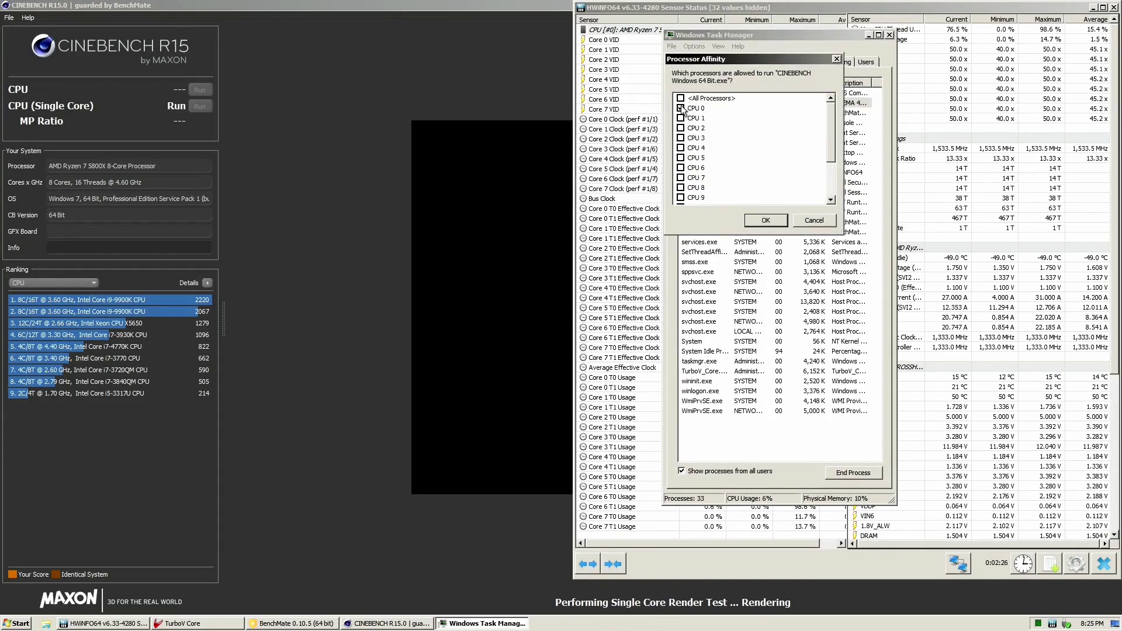
{"action": "left_click", "coordinate": [776, 225]}
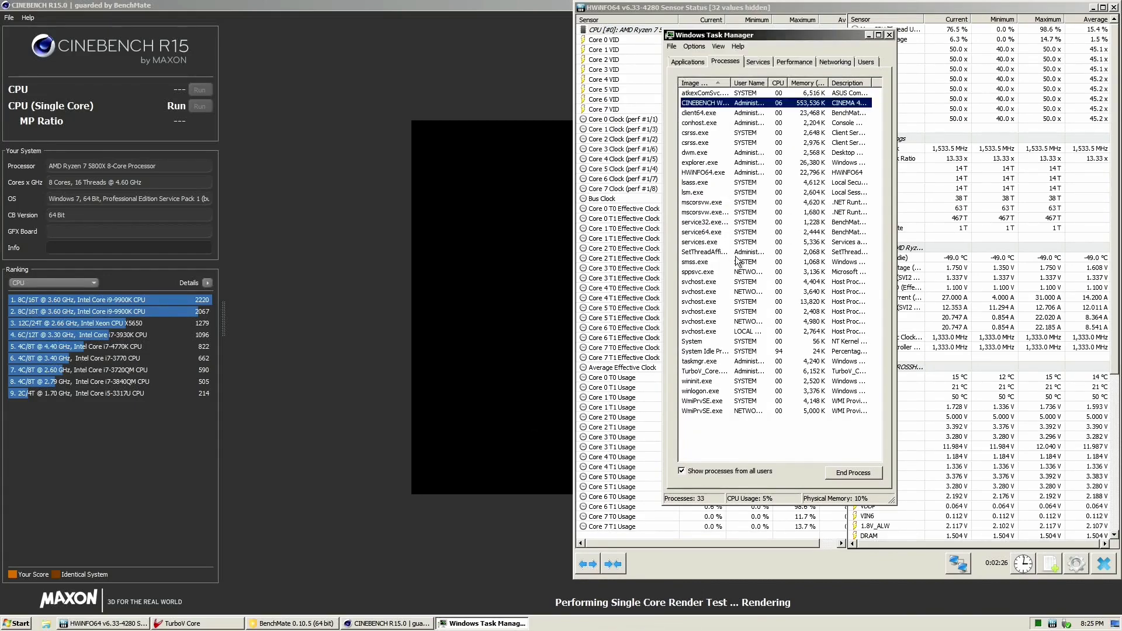
{"action": "left_click", "coordinate": [867, 35]}
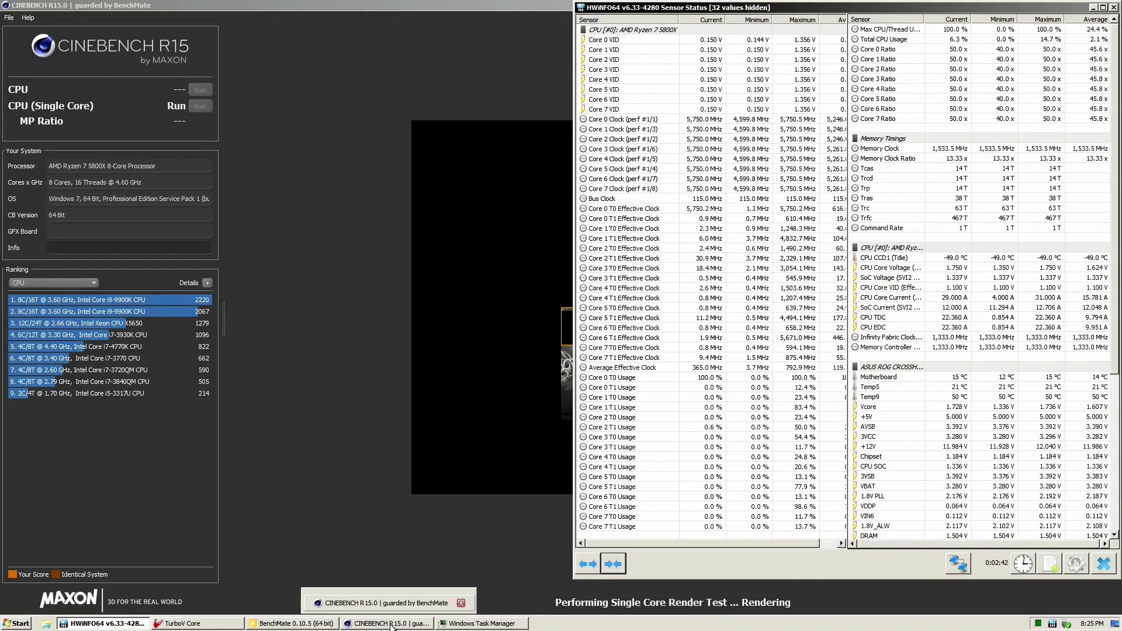
- Switch to TurboV Core, apply a CPU ratio of 52.00 to all cores and move its window clear of the sensor readings
{"action": "left_click", "coordinate": [184, 624]}
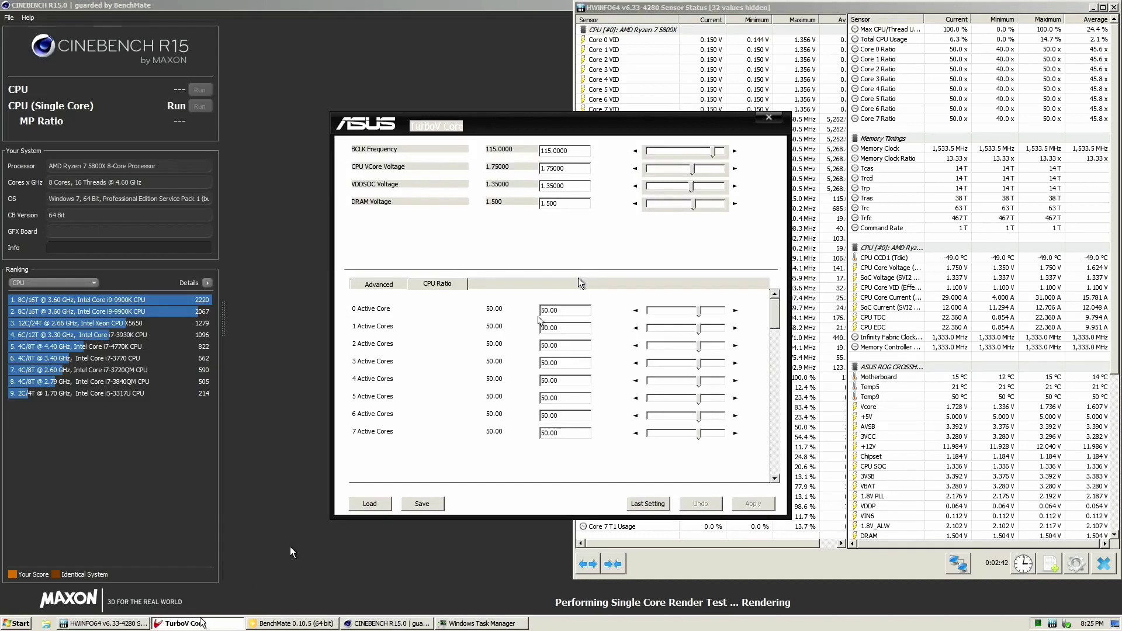
{"action": "left_click", "coordinate": [736, 311]}
{"action": "left_click", "coordinate": [735, 310]}
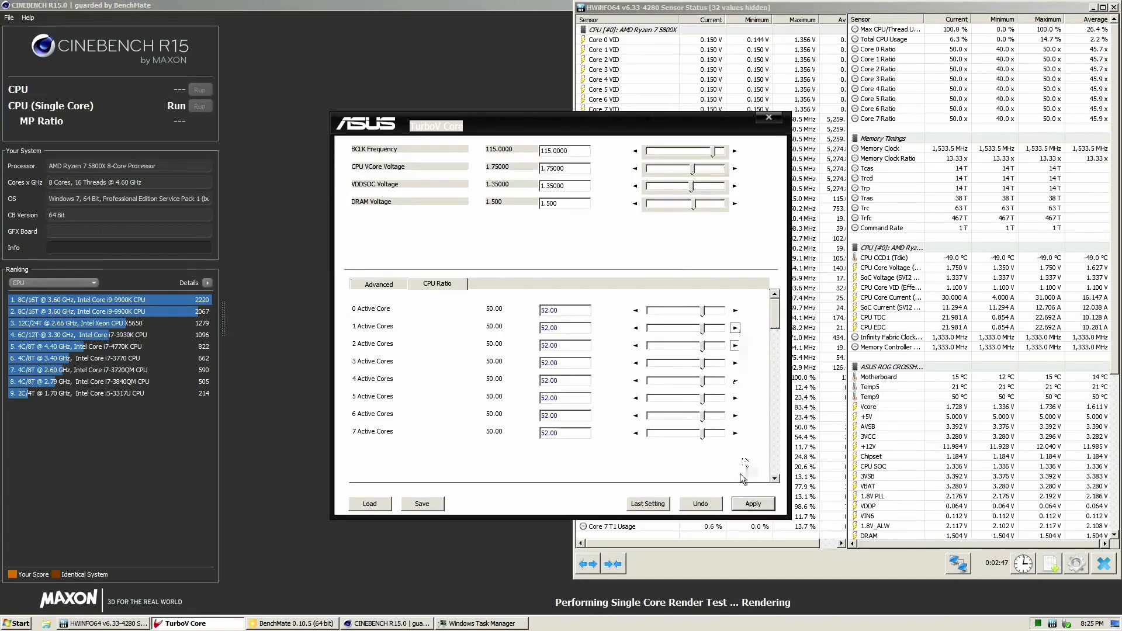
{"action": "left_click", "coordinate": [753, 504]}
{"action": "left_click_drag", "start_coordinate": [658, 128], "coordinate": [443, 139]}
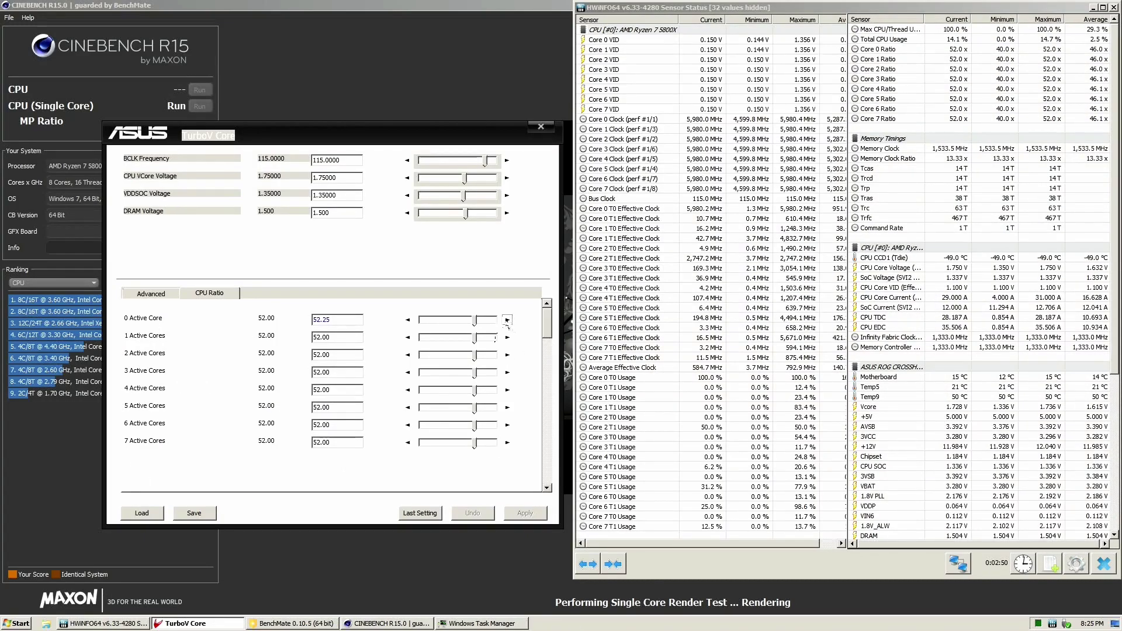
- Raise the CPU ratio of all cores to 52.75 and apply it, and continue up to 53.50 while the render runs
{"action": "left_click", "coordinate": [507, 320]}
{"action": "left_click", "coordinate": [507, 319]}
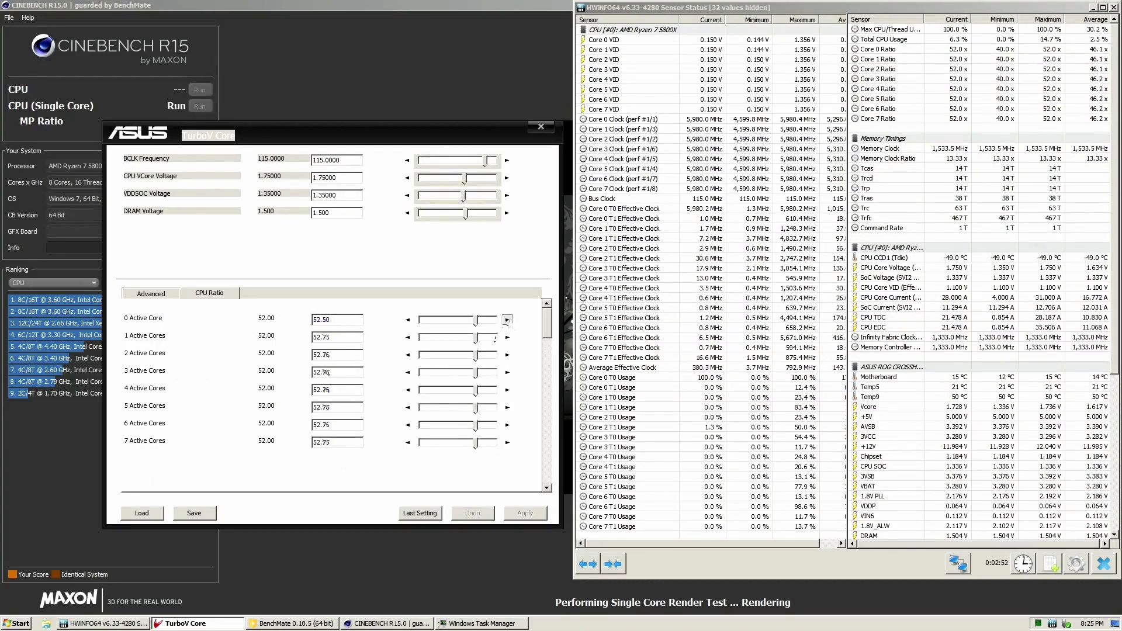
{"action": "left_click", "coordinate": [520, 514]}
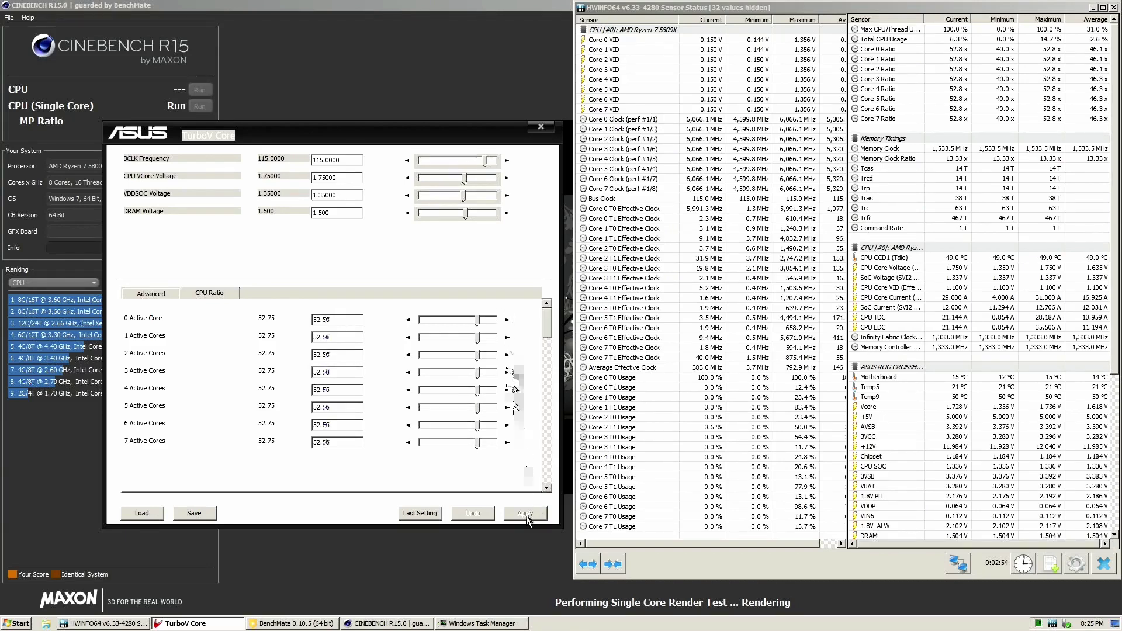
{"action": "left_click", "coordinate": [506, 320]}
{"action": "left_click", "coordinate": [507, 320]}
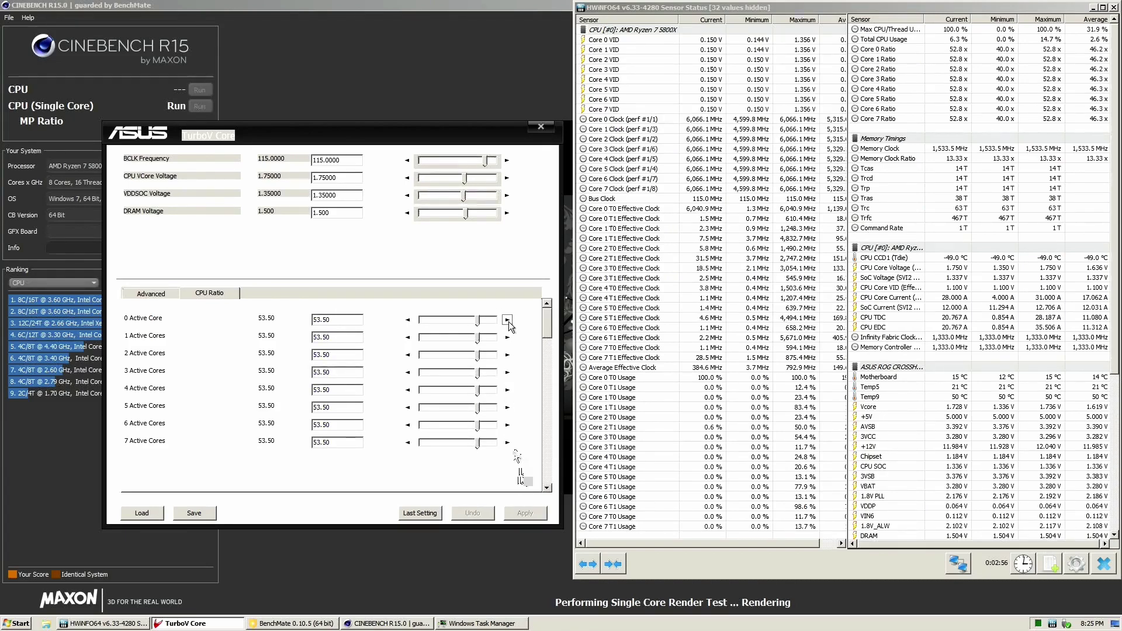
- Raise the CPU ratio of all cores to 54.25 and apply it during the render
{"action": "left_click", "coordinate": [507, 320]}
{"action": "left_click", "coordinate": [525, 513]}
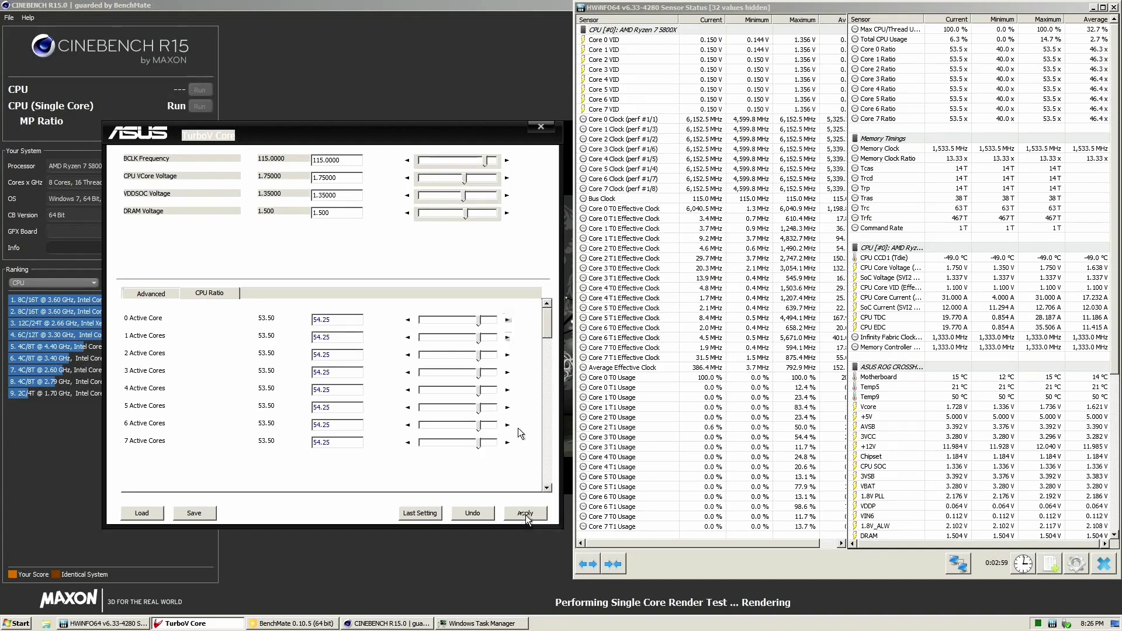
{"action": "left_click", "coordinate": [507, 320]}
{"action": "left_click", "coordinate": [507, 320]}
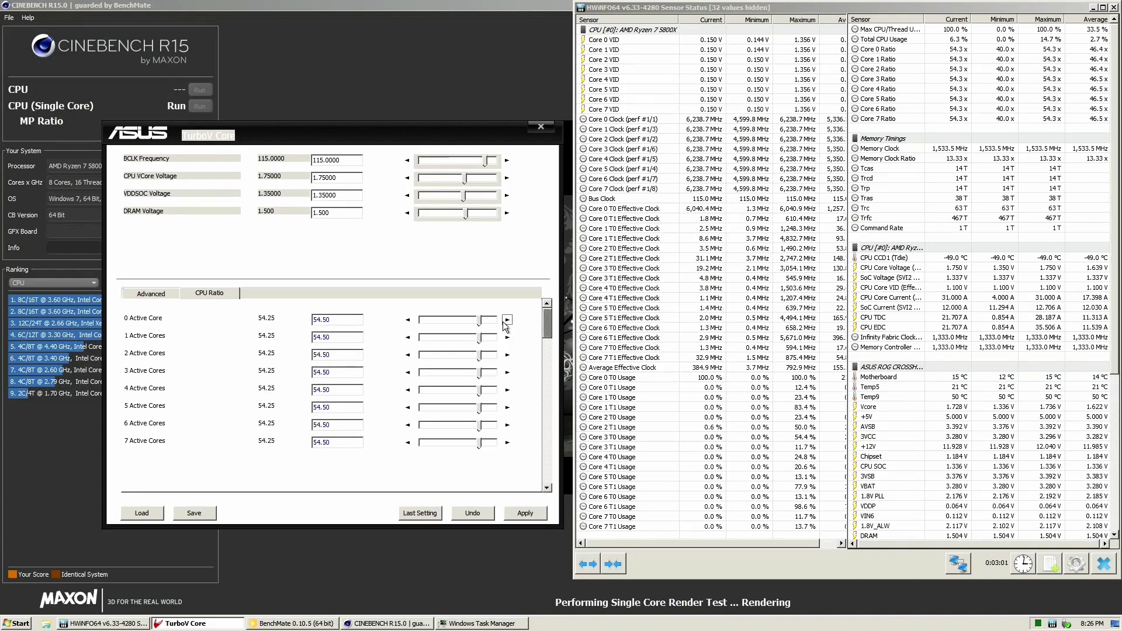
{"action": "left_click", "coordinate": [507, 320]}
{"action": "left_click", "coordinate": [507, 320]}
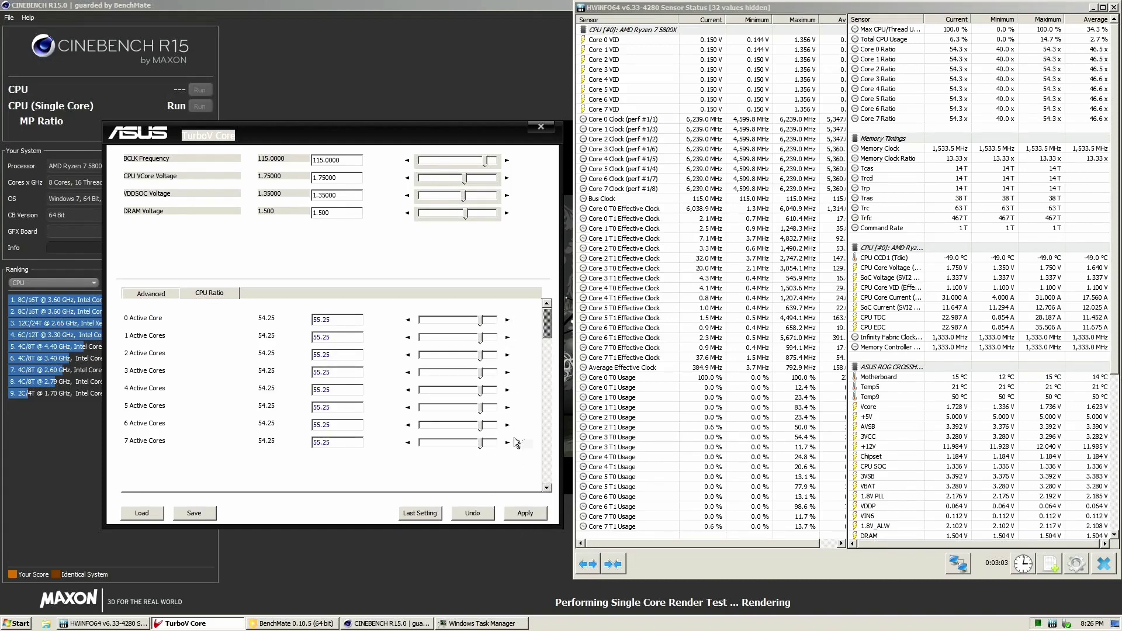
{"action": "left_click", "coordinate": [408, 320]}
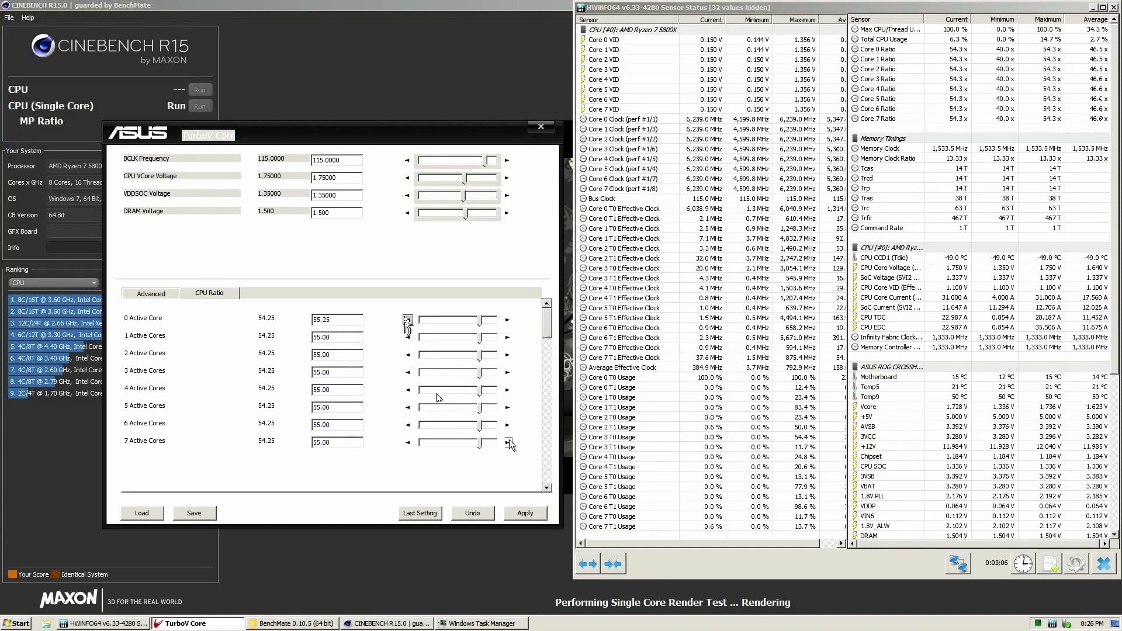
{"action": "left_click", "coordinate": [407, 319]}
{"action": "left_click", "coordinate": [407, 320]}
{"action": "left_click", "coordinate": [408, 319]}
{"action": "left_click", "coordinate": [408, 320]}
{"action": "left_click", "coordinate": [407, 320]}
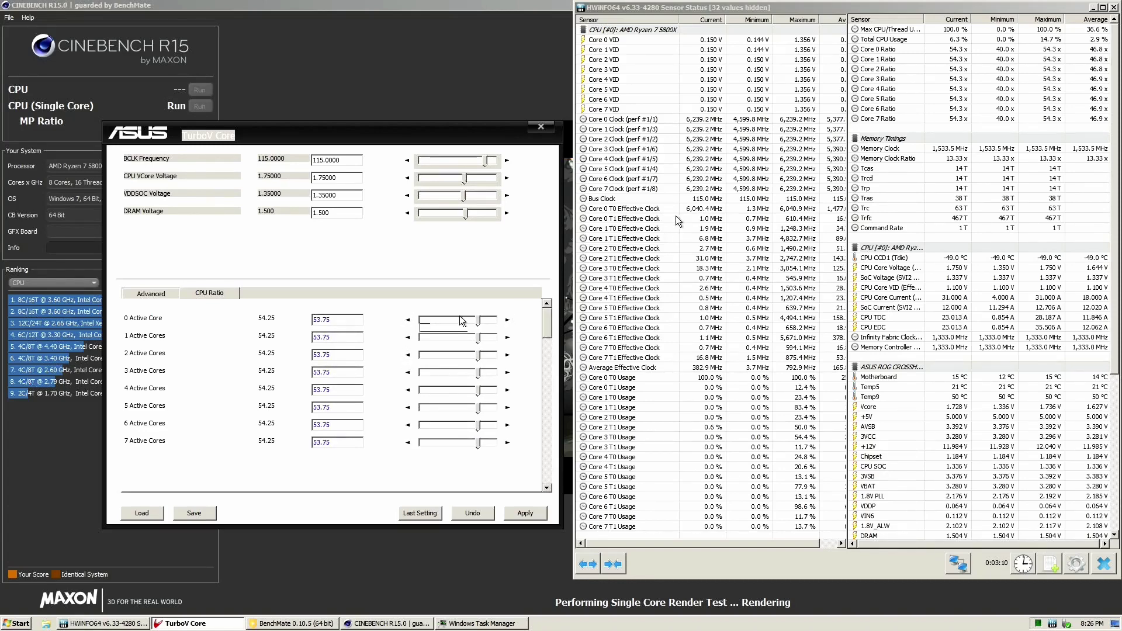
{"action": "left_click", "coordinate": [696, 209]}
{"action": "left_click", "coordinate": [407, 320]}
{"action": "left_click", "coordinate": [408, 319]}
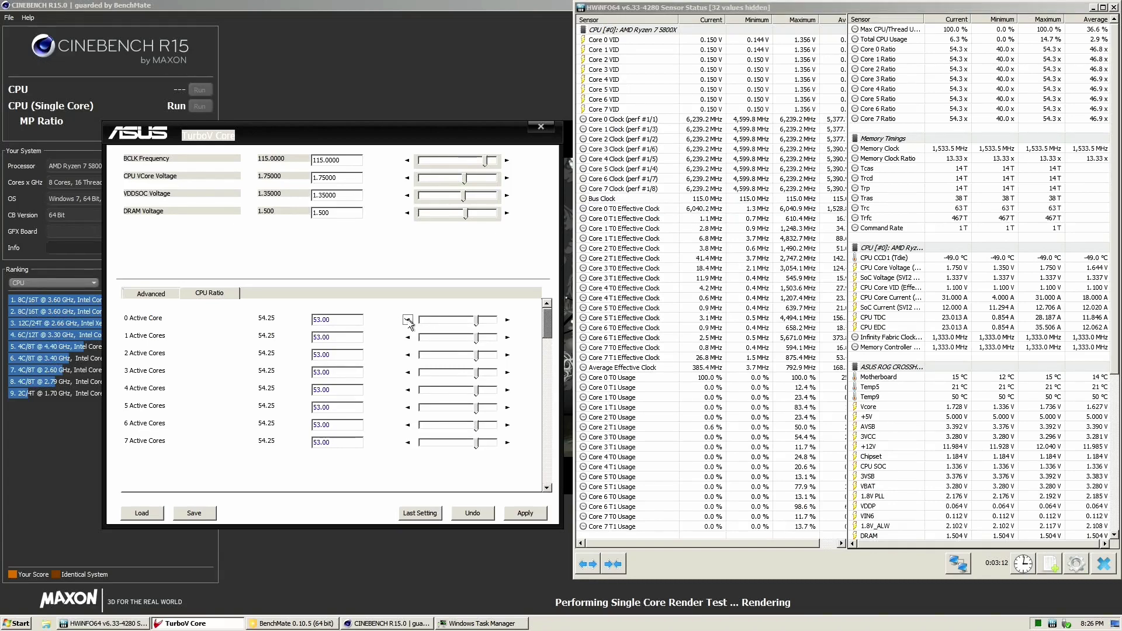
{"action": "left_click", "coordinate": [407, 320]}
{"action": "left_click", "coordinate": [407, 319]}
{"action": "left_click", "coordinate": [407, 320]}
{"action": "left_click", "coordinate": [408, 320]}
{"action": "left_click", "coordinate": [408, 320]}
{"action": "left_click", "coordinate": [408, 319]}
{"action": "left_click", "coordinate": [408, 320]}
{"action": "left_click", "coordinate": [408, 320]}
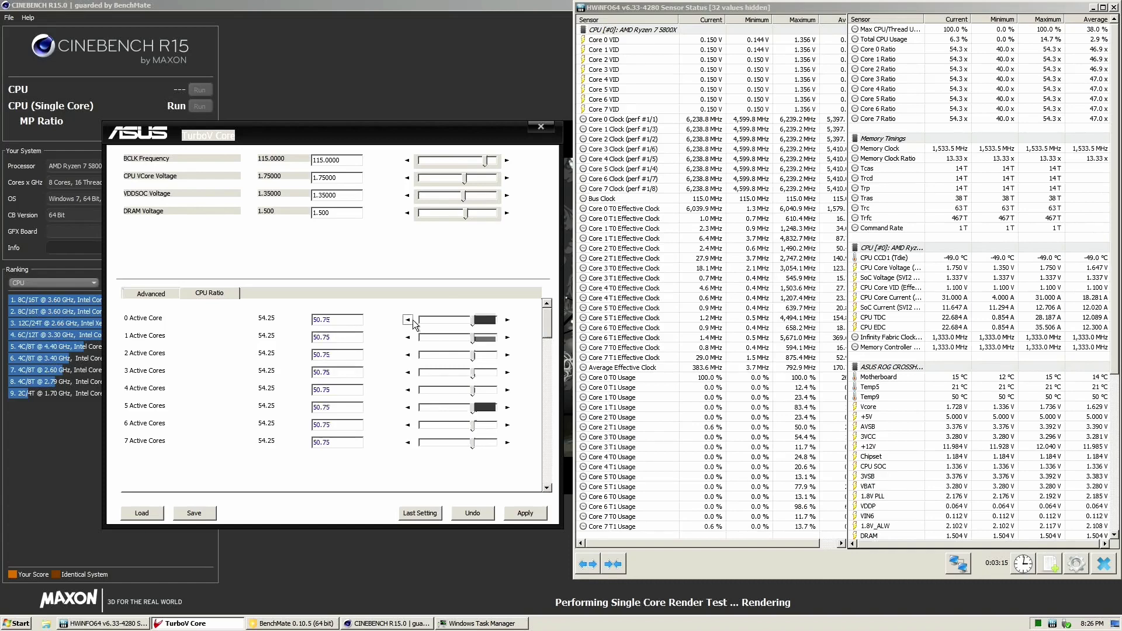
{"action": "left_click", "coordinate": [409, 320]}
{"action": "left_click", "coordinate": [408, 320]}
{"action": "left_click", "coordinate": [408, 320]}
{"action": "left_click", "coordinate": [408, 320]}
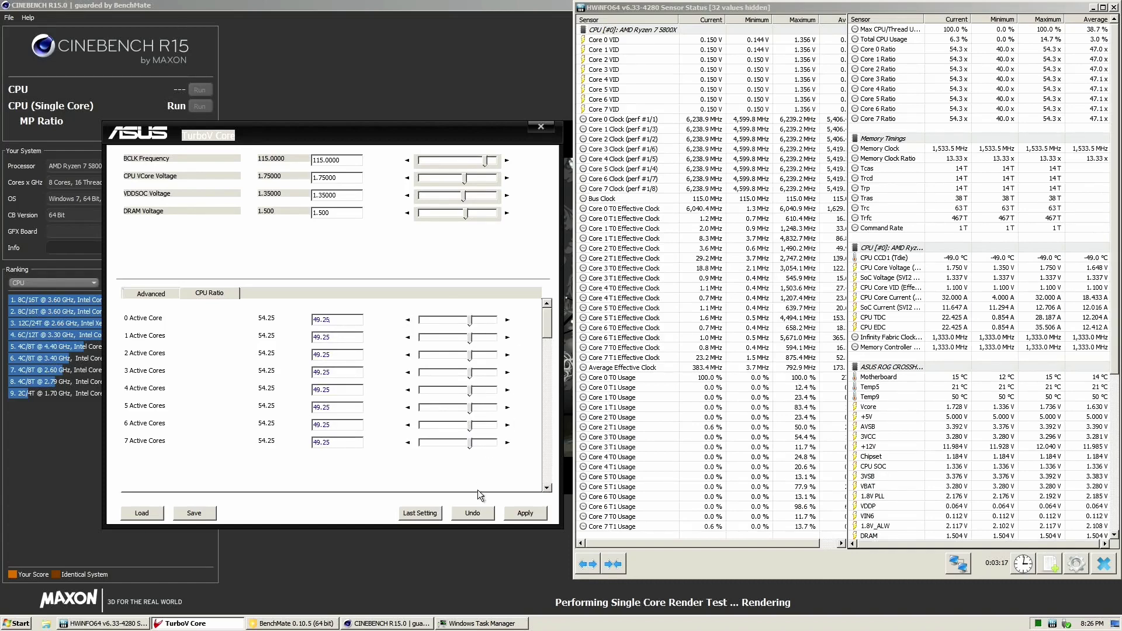
{"action": "left_click", "coordinate": [473, 513]}
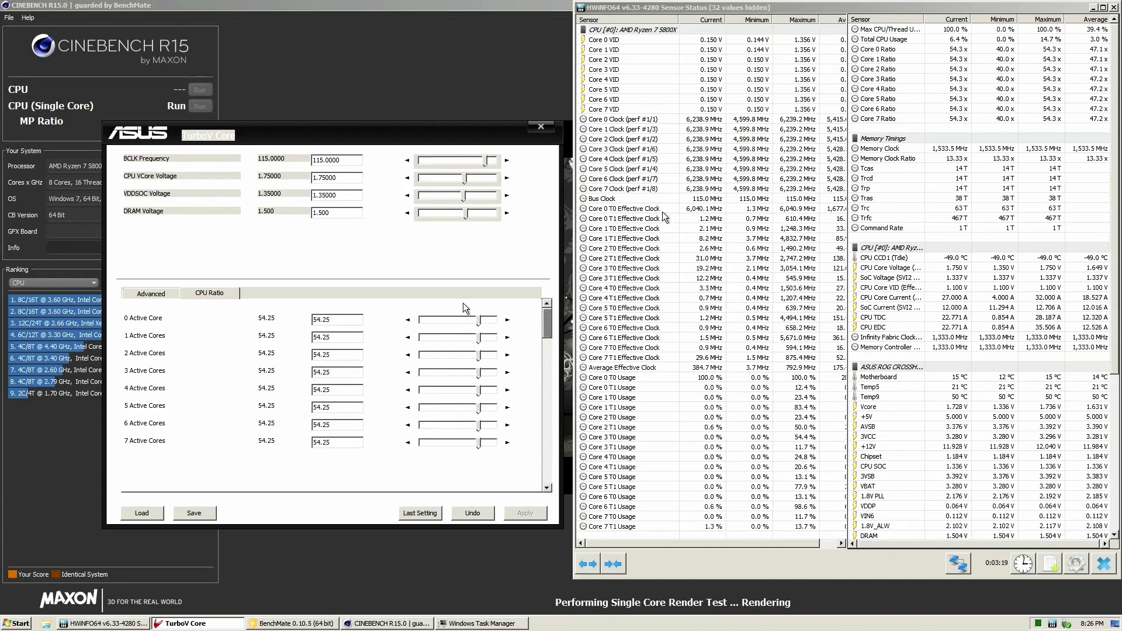
- Lower the CPU ratio of all cores to 53.75 and apply it, and repeat with 53.50
{"action": "left_click", "coordinate": [408, 319]}
{"action": "left_click", "coordinate": [407, 320]}
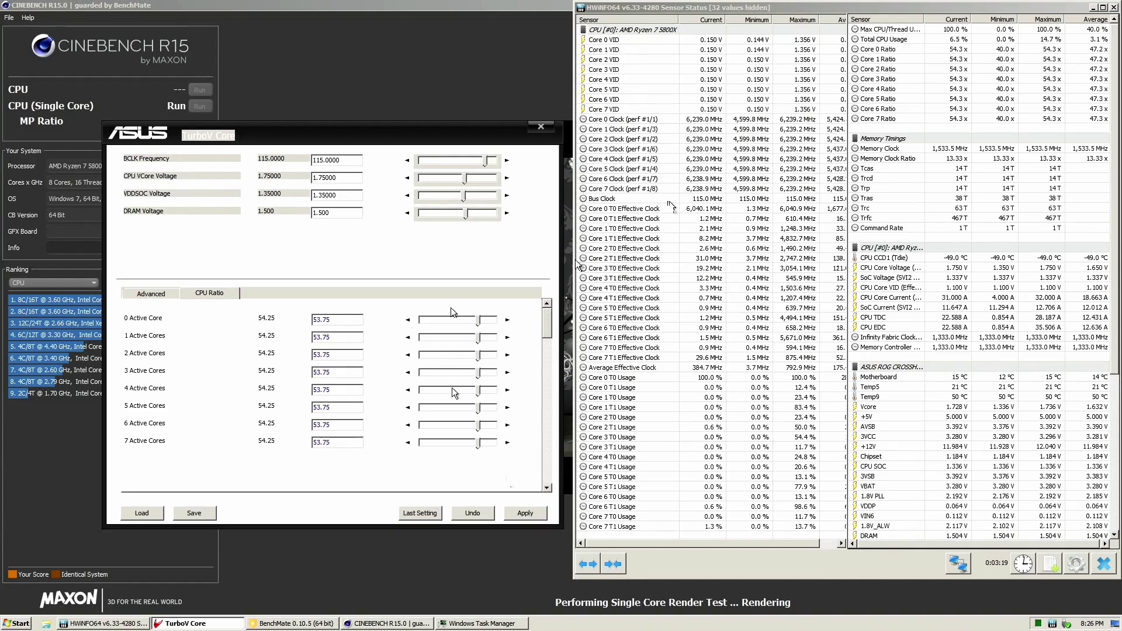
{"action": "left_click", "coordinate": [525, 514]}
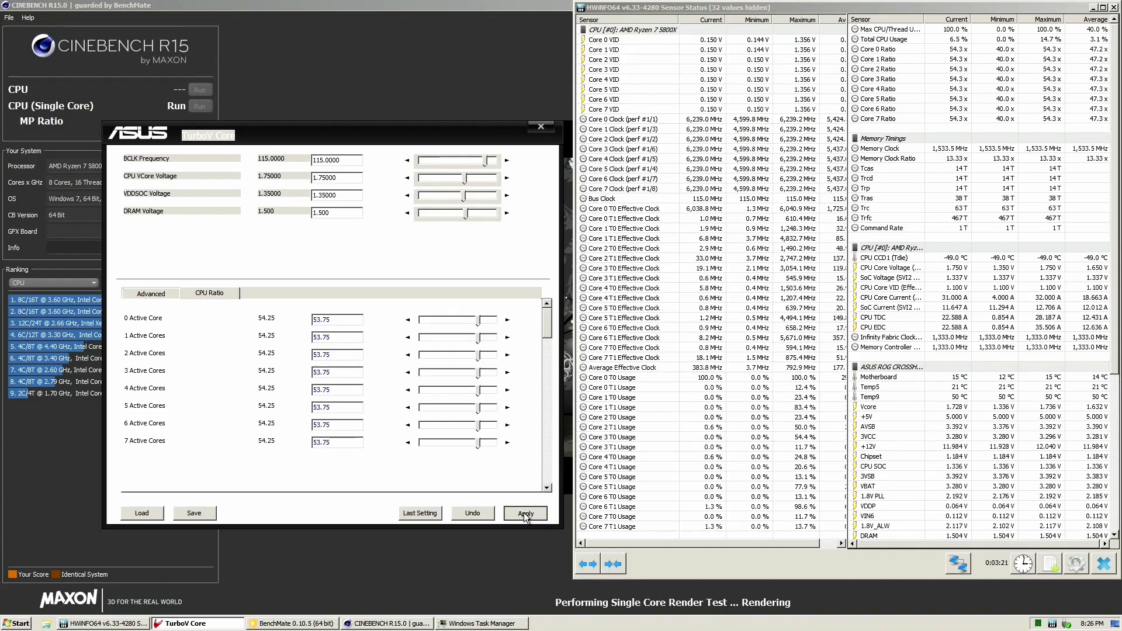
{"action": "left_click", "coordinate": [407, 319]}
{"action": "key", "text": "Return"}
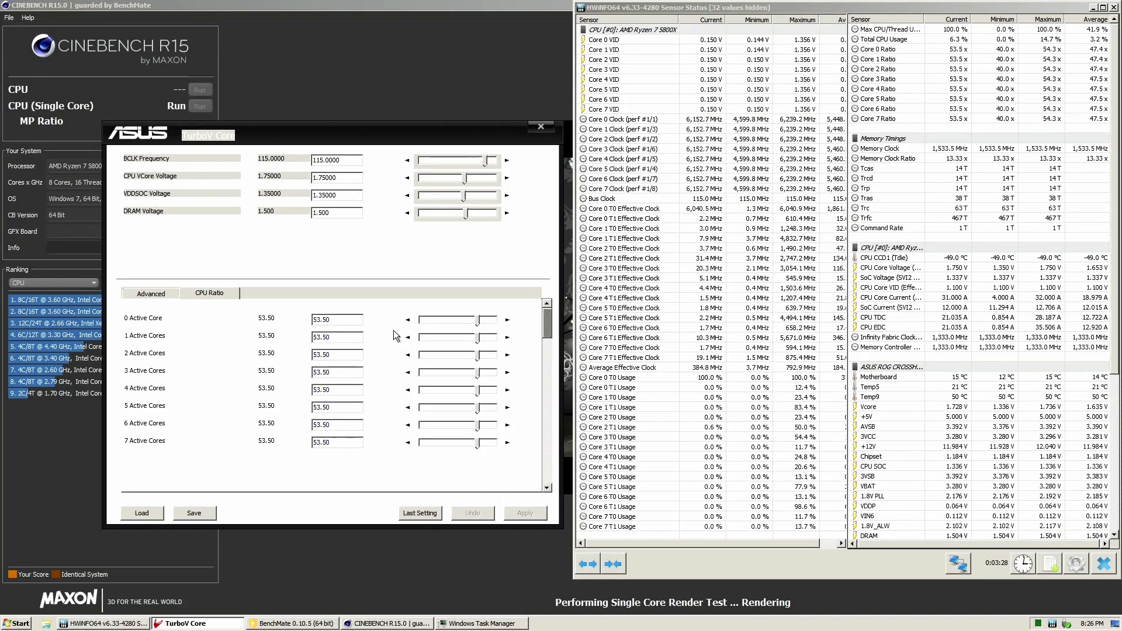
- Step the CPU ratio of all cores down to 53.00 and on to 52.75, applying each value
{"action": "left_click", "coordinate": [407, 320]}
{"action": "left_click", "coordinate": [407, 320]}
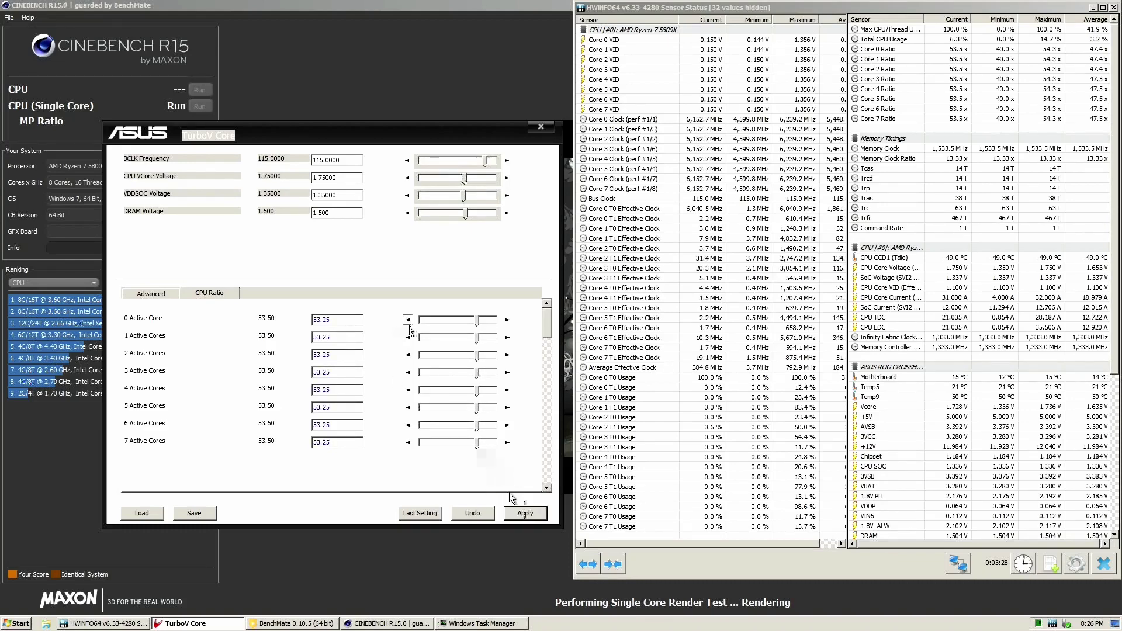
{"action": "key", "text": "Return"}
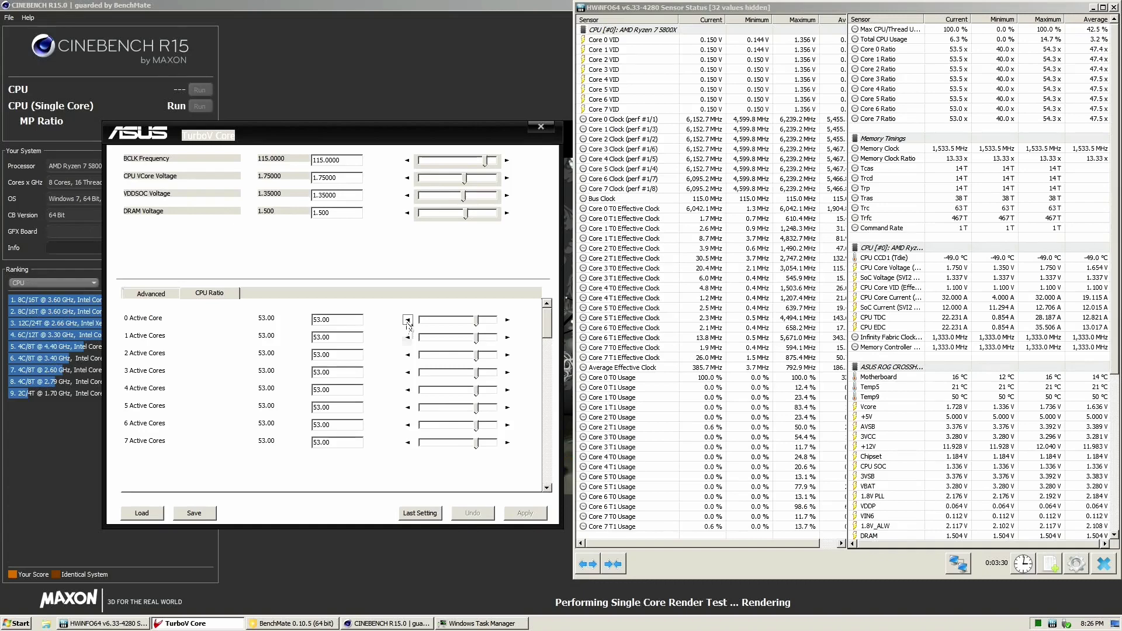
{"action": "left_click", "coordinate": [407, 320]}
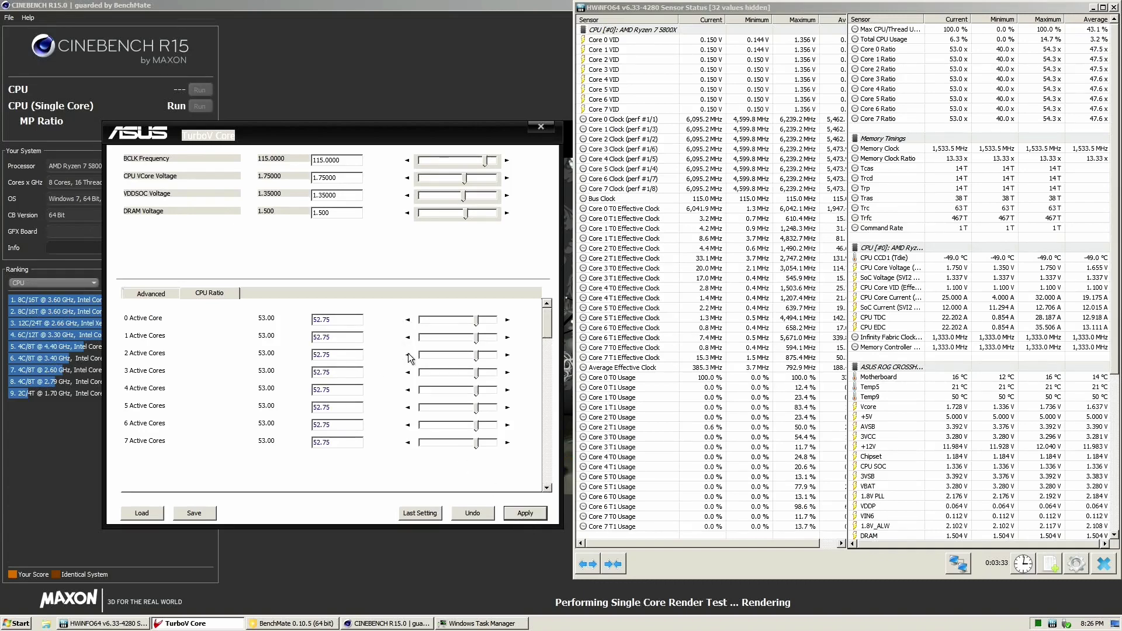
{"action": "key", "text": "Return"}
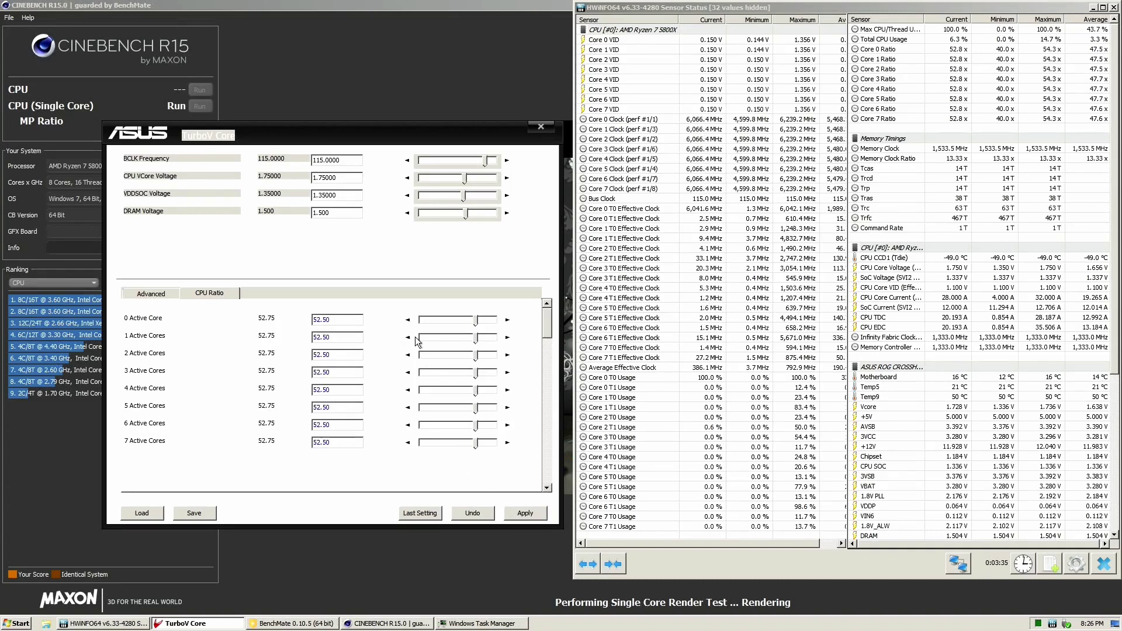
- Reduce the CPU ratio of all cores to 52.50 and further to 52.25, applying each value
{"action": "left_click", "coordinate": [407, 320]}
{"action": "key", "text": "Return"}
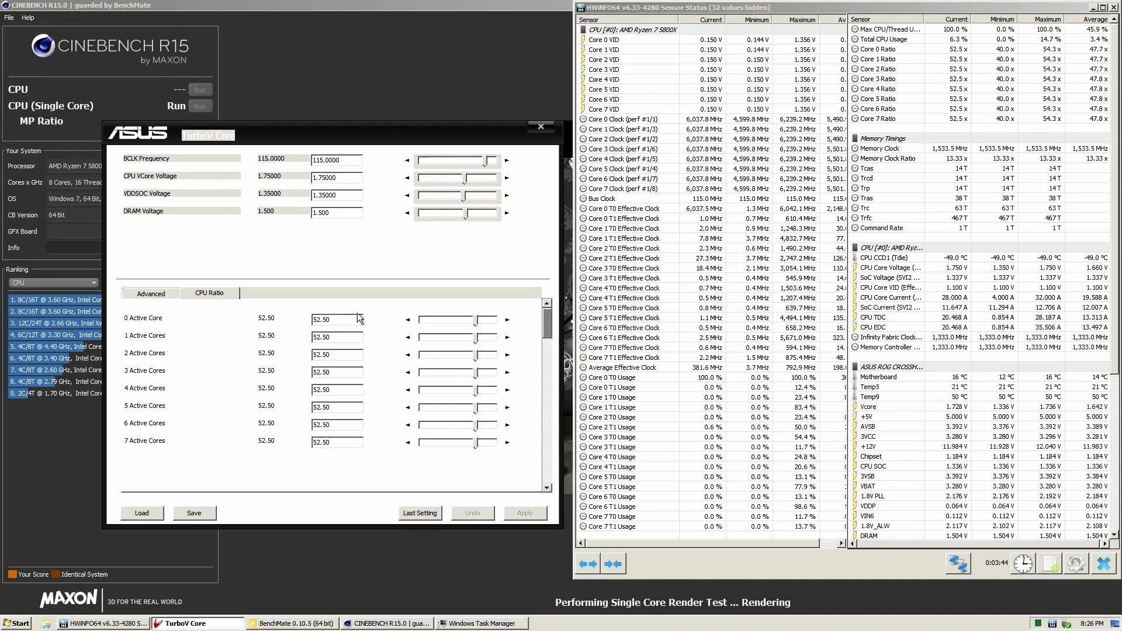
{"action": "left_click", "coordinate": [407, 320]}
{"action": "left_click", "coordinate": [515, 513]}
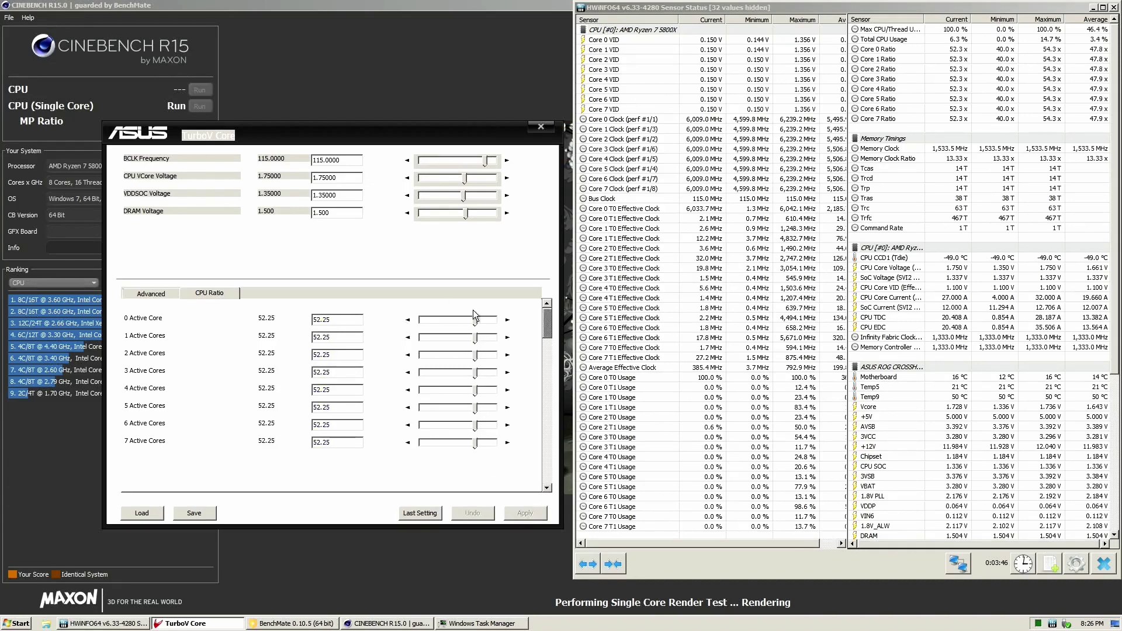
- Bring the CPU ratio of all cores back up to 52.75 and on to 53.00, applying each value
{"action": "left_click", "coordinate": [508, 320]}
{"action": "left_click", "coordinate": [509, 321]}
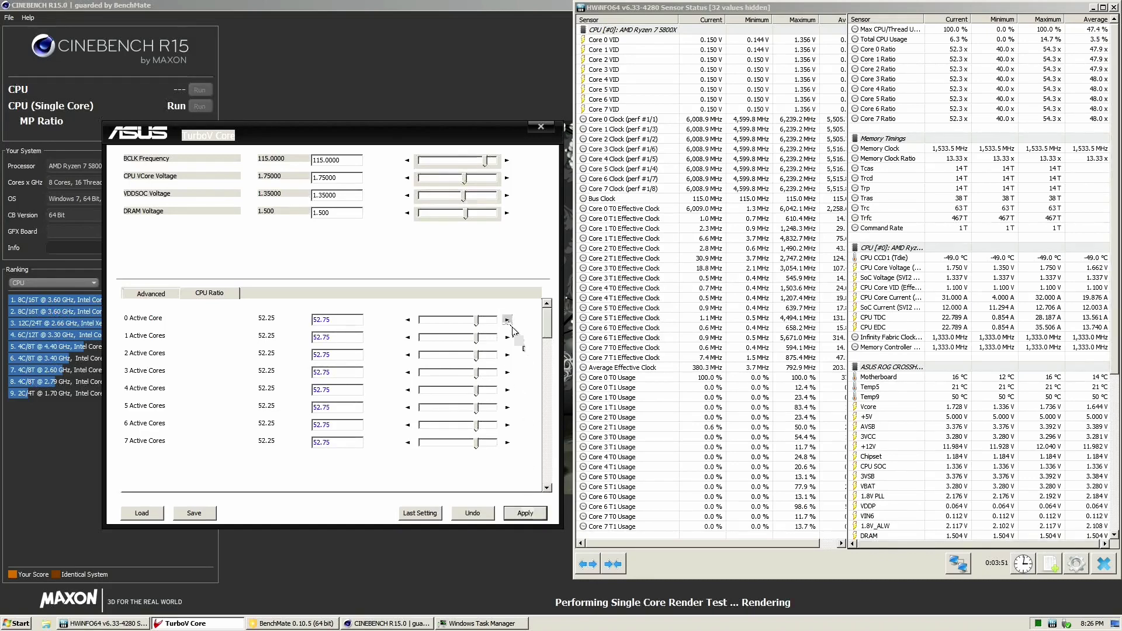
{"action": "left_click", "coordinate": [529, 510]}
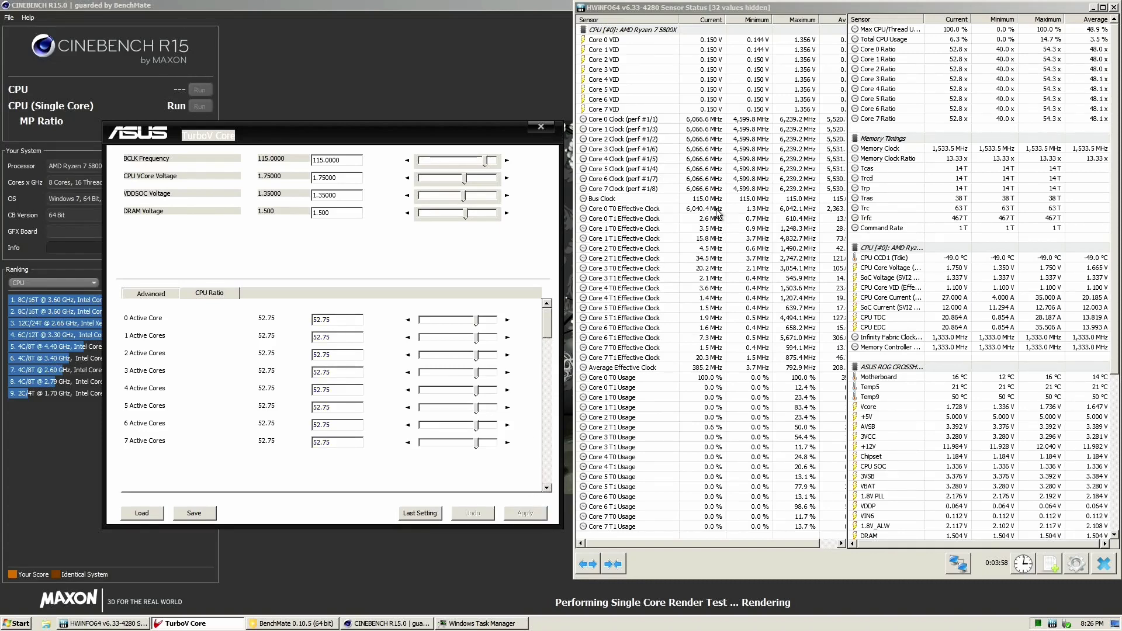
{"action": "left_click", "coordinate": [507, 320]}
{"action": "left_click", "coordinate": [526, 513]}
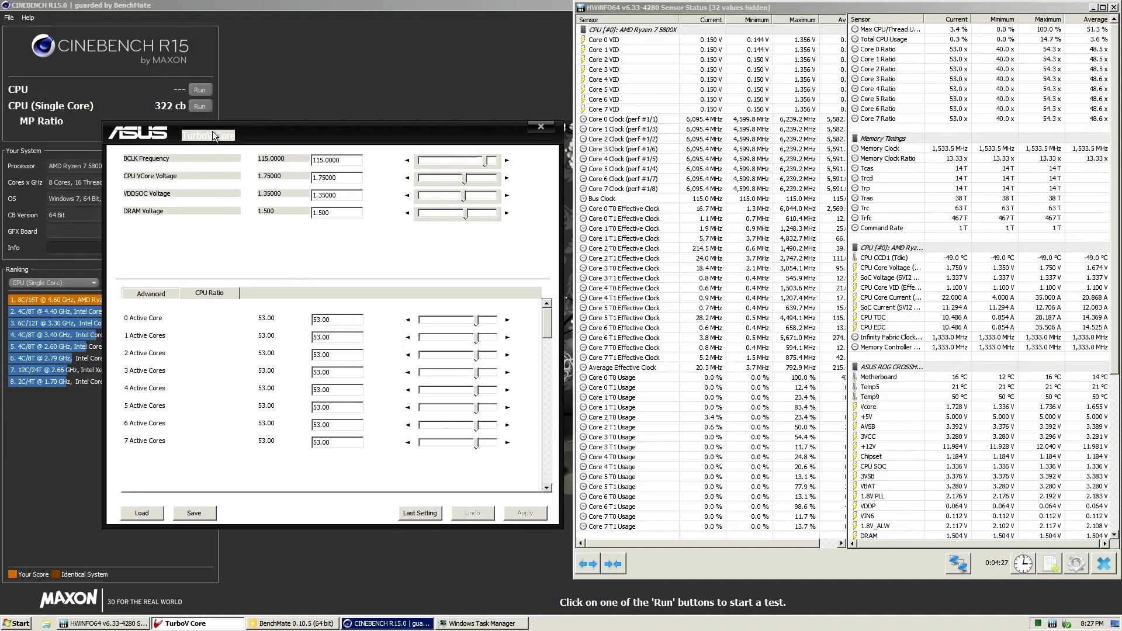
- Rerun the CINEBENCH single-core test, restrict its process to CPU 0 only in Windows Task Manager, and minimize Task Manager
{"action": "left_click", "coordinate": [201, 106]}
{"action": "left_click", "coordinate": [483, 624]}
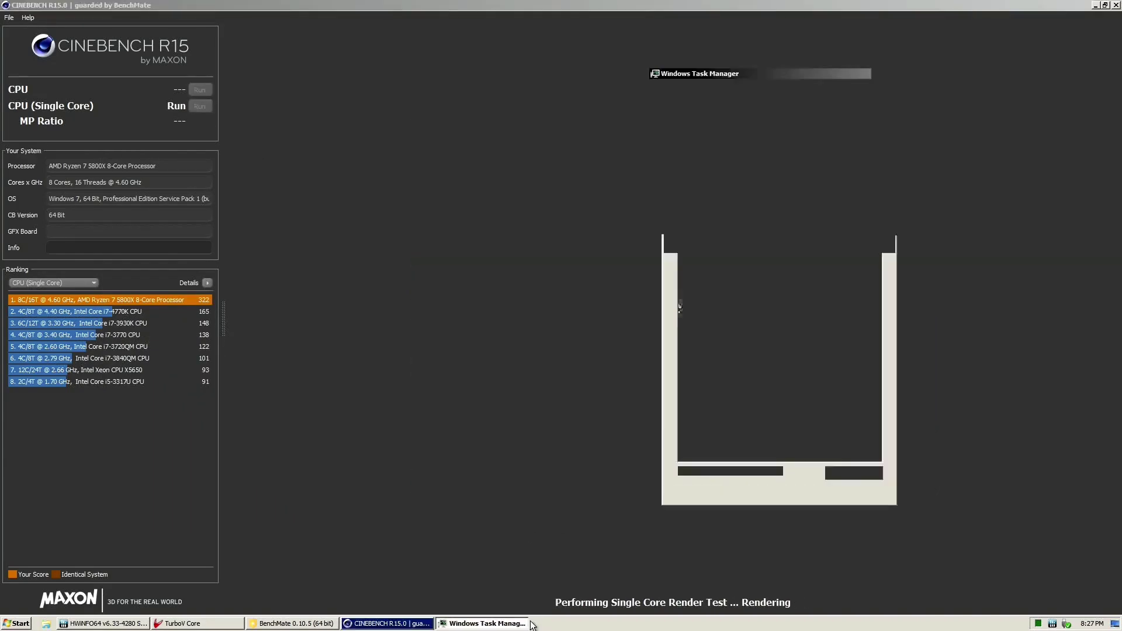
{"action": "mouse_move", "coordinate": [404, 625]}
{"action": "left_click", "coordinate": [483, 624]}
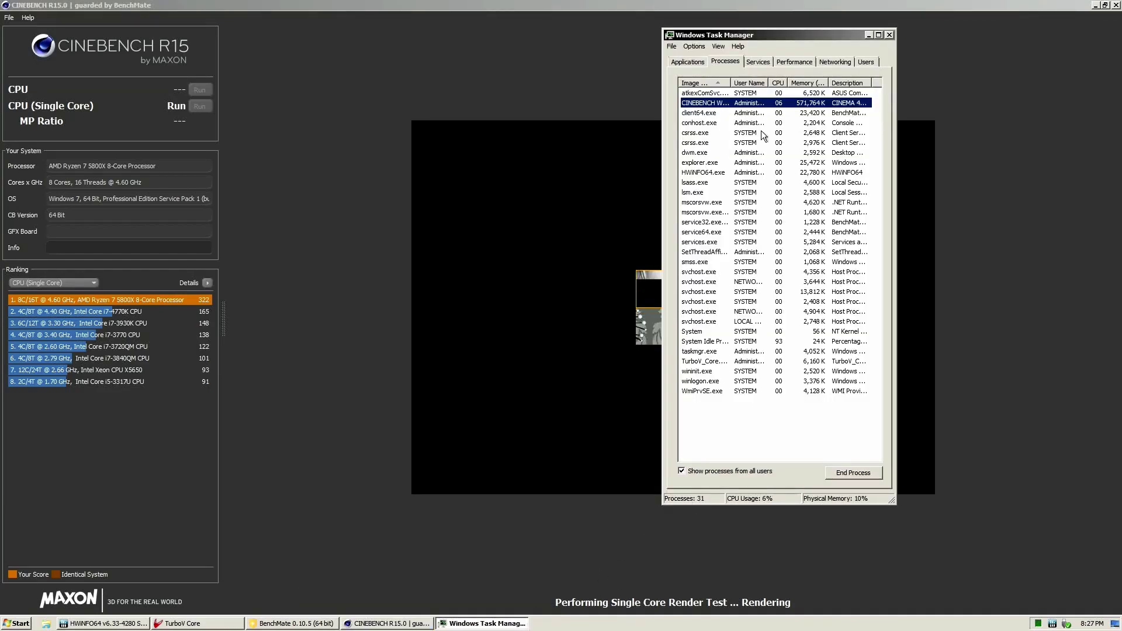
{"action": "right_click", "coordinate": [714, 108]}
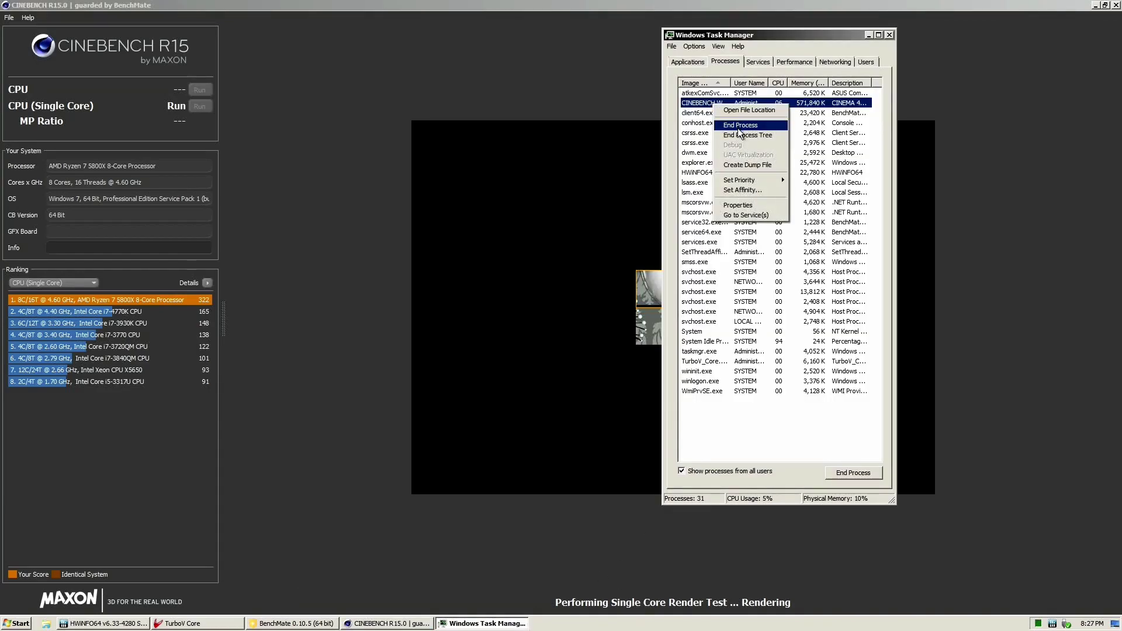
{"action": "mouse_move", "coordinate": [742, 183]}
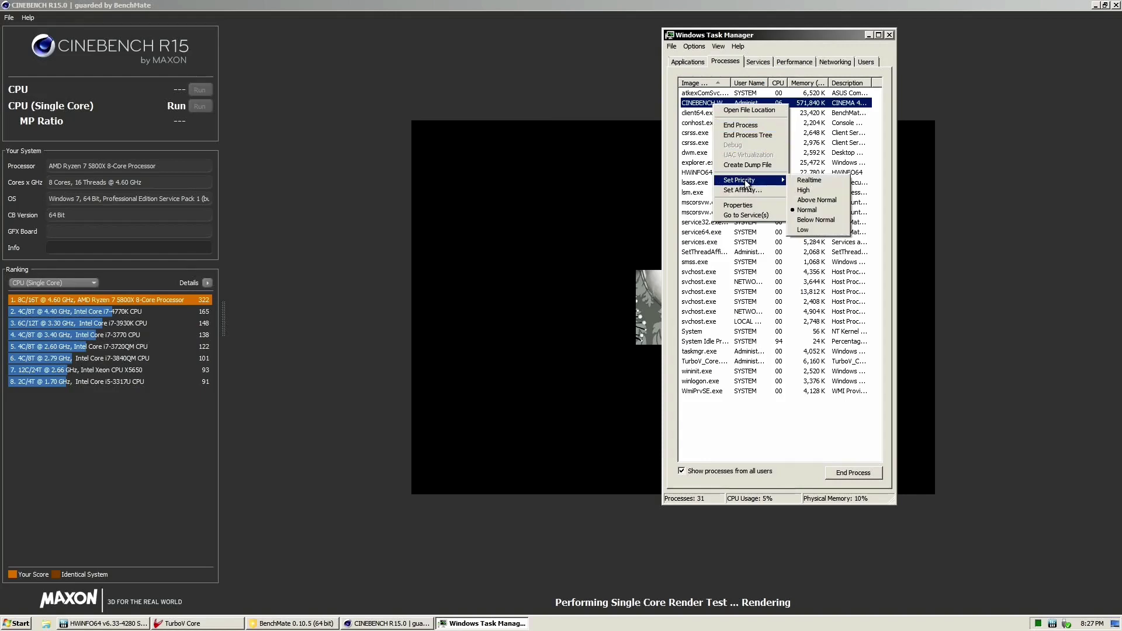
{"action": "left_click", "coordinate": [744, 190]}
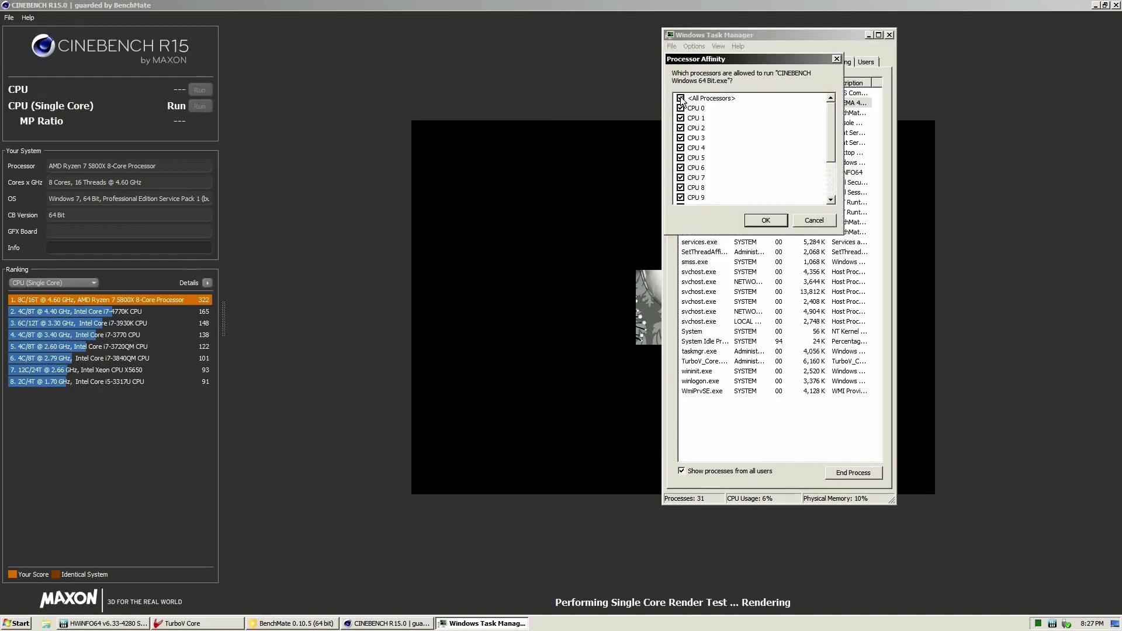
{"action": "left_click", "coordinate": [780, 219]}
{"action": "left_click", "coordinate": [870, 35]}
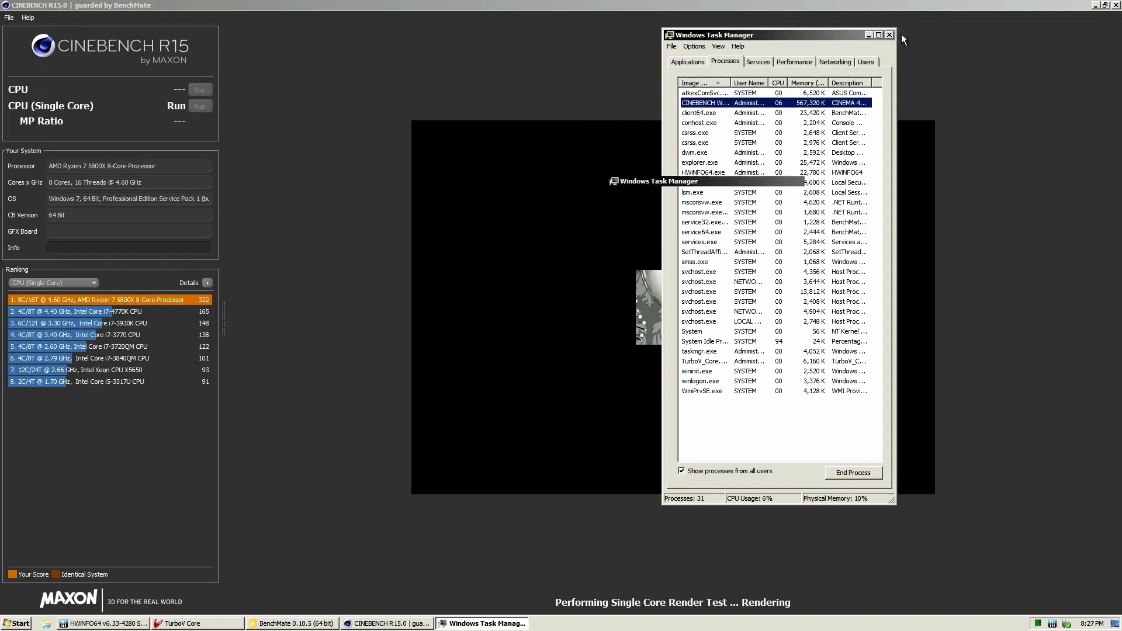
- Minimize CINEBENCH to get back to TurboV Core and apply a CPU ratio of 55.00 to all cores
{"action": "left_click", "coordinate": [1097, 5]}
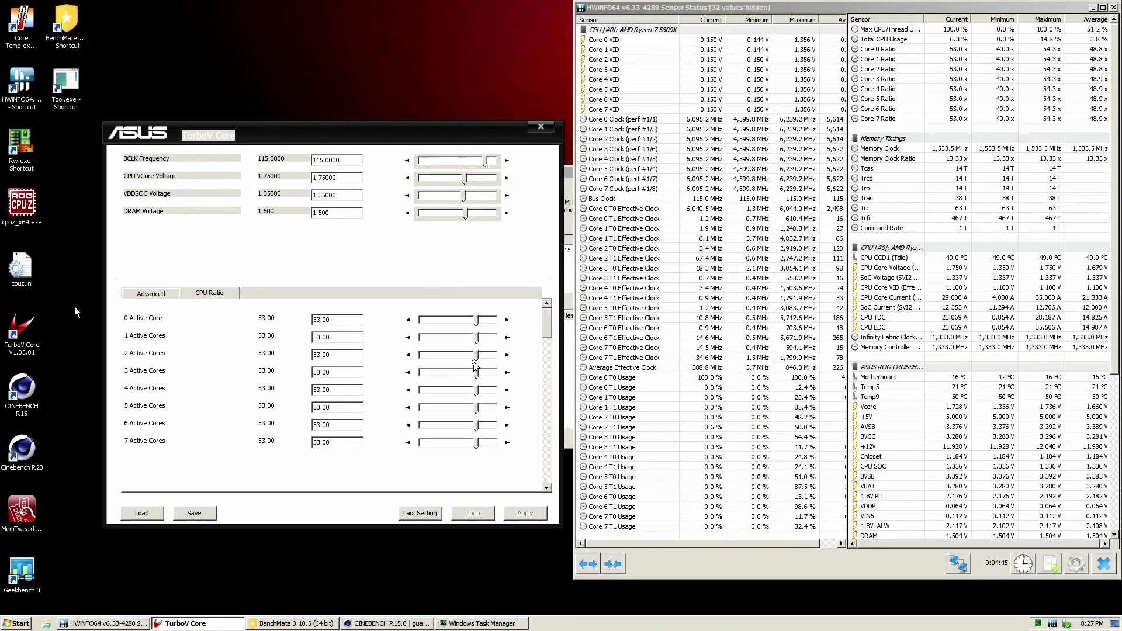
{"action": "left_click", "coordinate": [68, 278]}
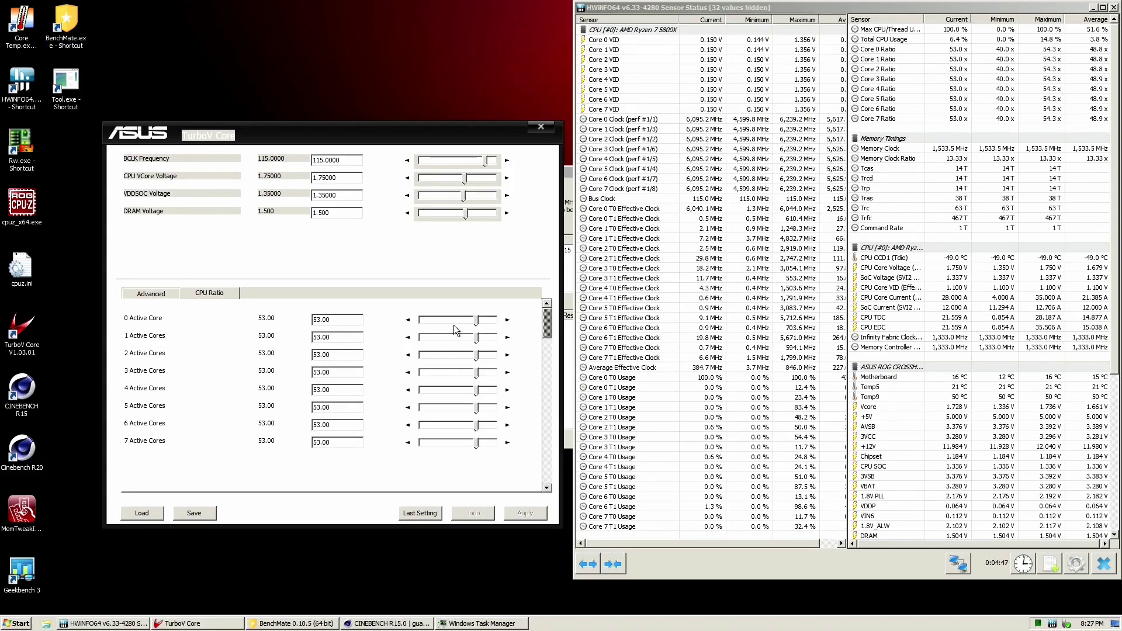
{"action": "left_click", "coordinate": [507, 320]}
{"action": "left_click", "coordinate": [507, 320]}
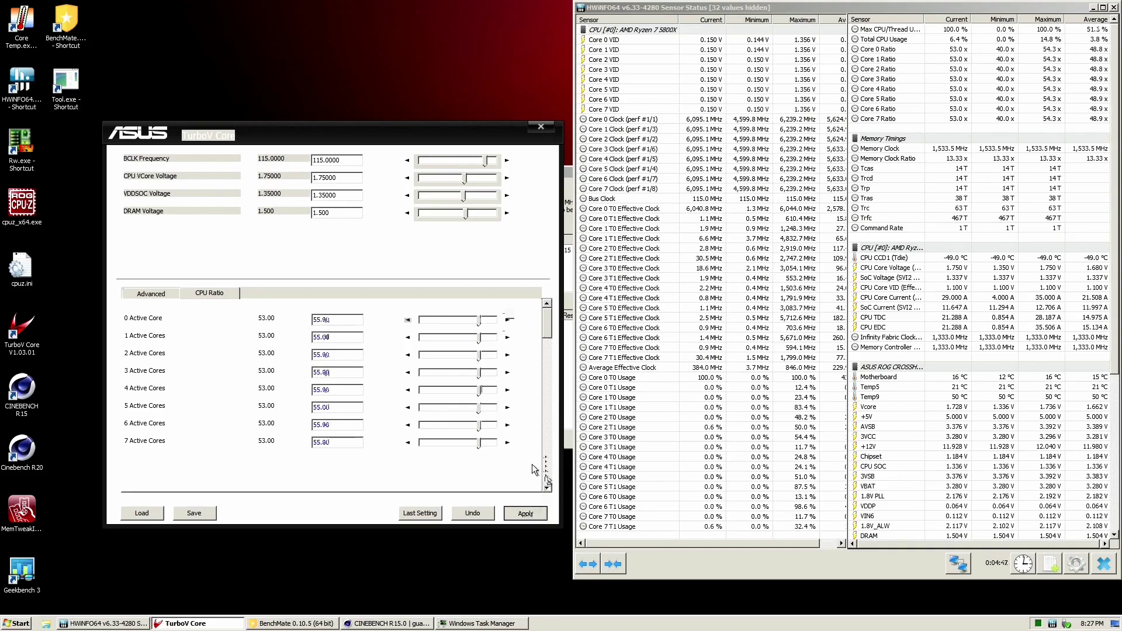
{"action": "key", "text": "Return"}
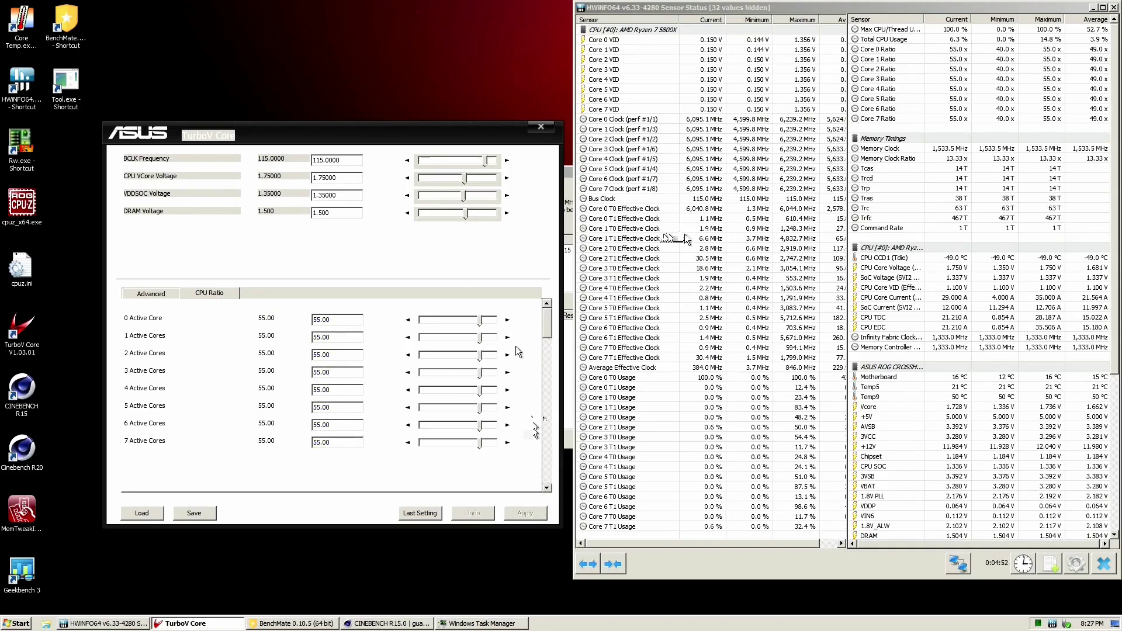